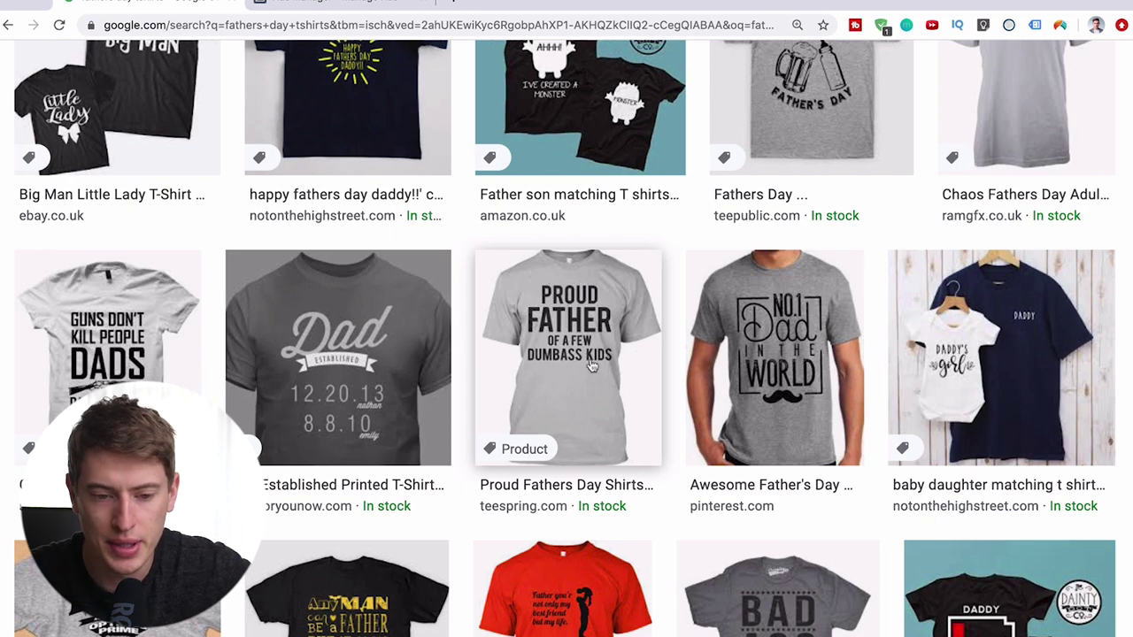
- Examine the Father's Day T-shirt designs in the image search results
{"action": "scroll", "coordinate": [591, 365], "scroll_direction": "down", "scroll_amount": 3}
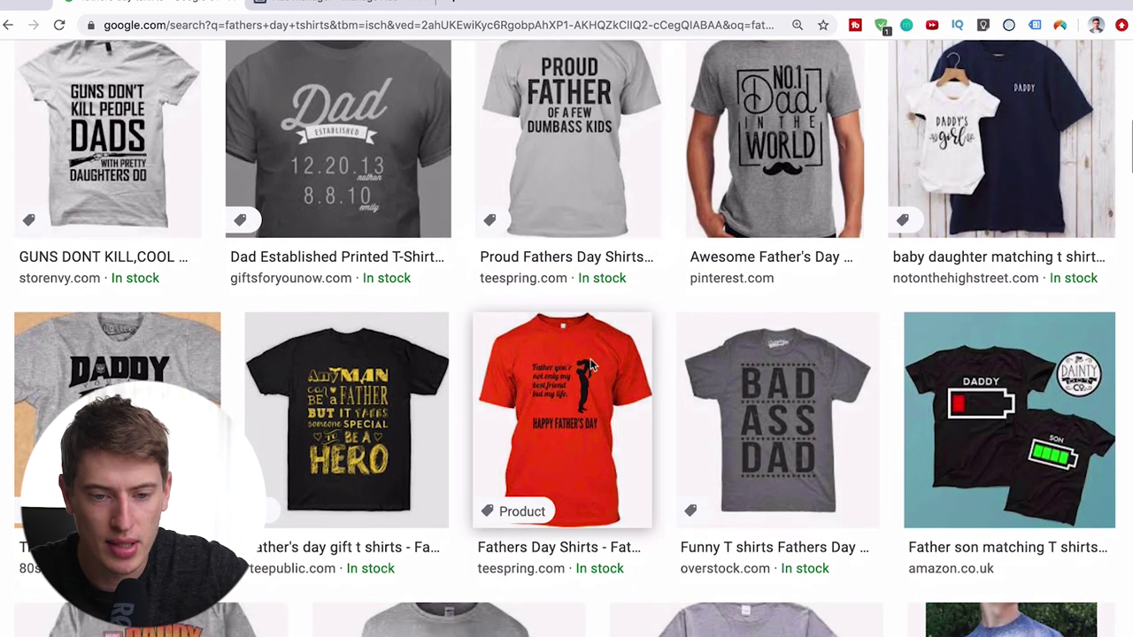
{"action": "scroll", "coordinate": [591, 366], "scroll_direction": "up", "scroll_amount": 1}
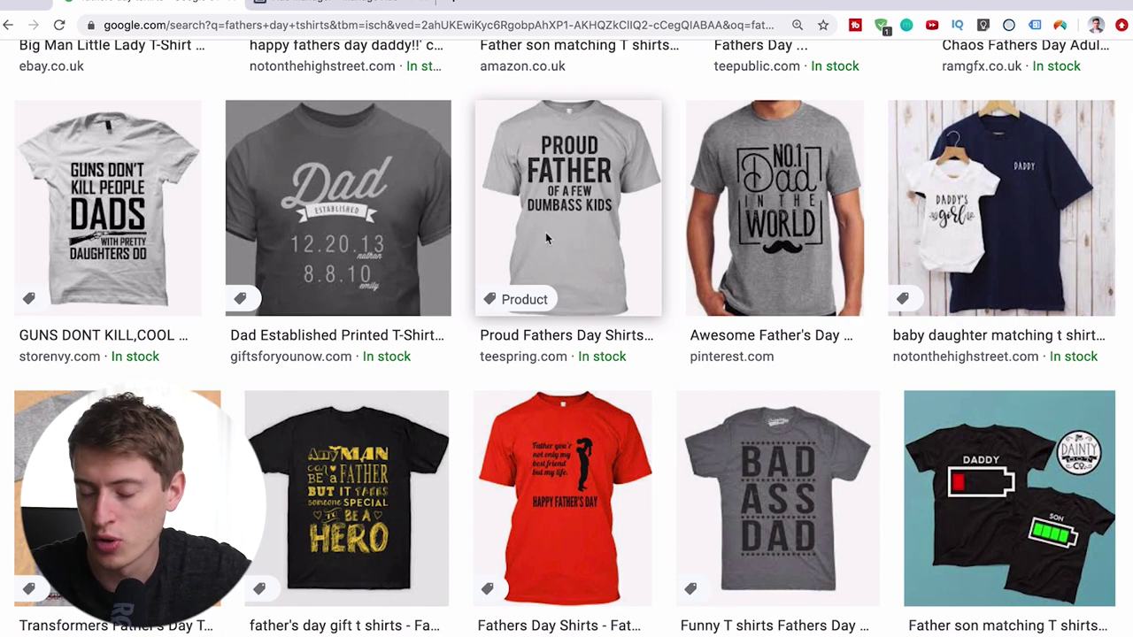
{"action": "scroll", "coordinate": [817, 443], "scroll_direction": "down", "scroll_amount": 4}
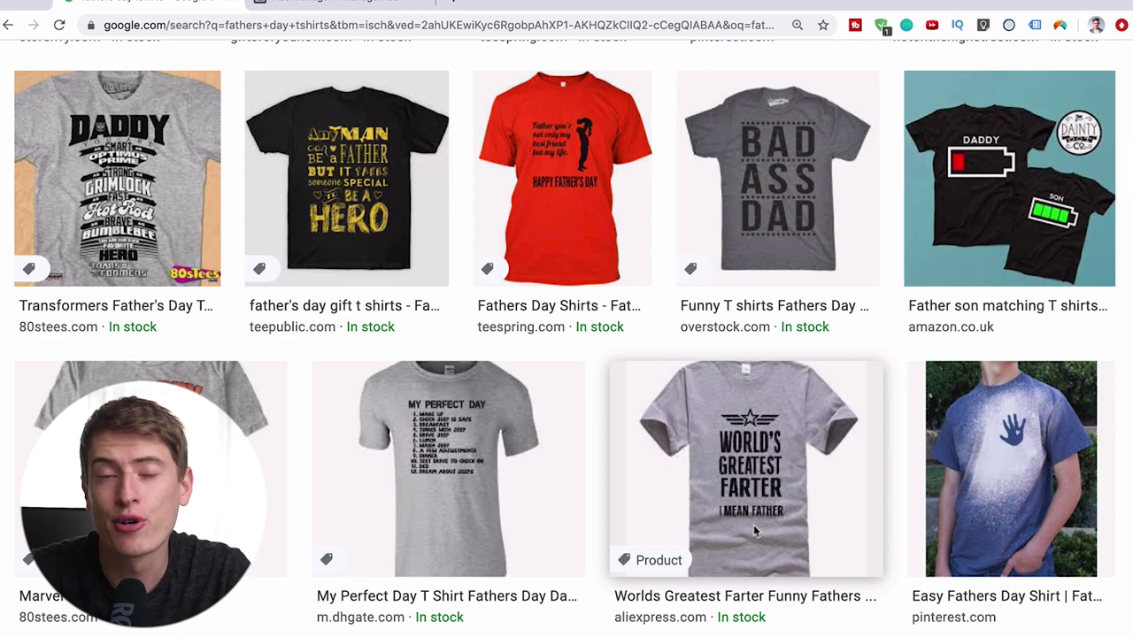
{"action": "scroll", "coordinate": [753, 525], "scroll_direction": "up", "scroll_amount": 3}
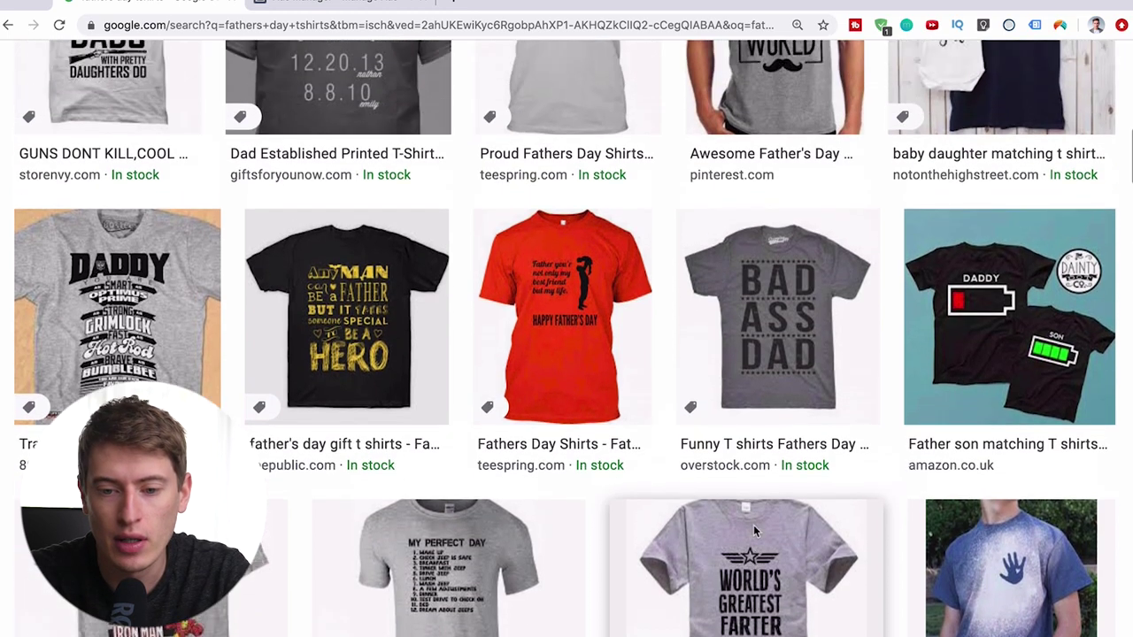
- Switch to Facebook Ads Manager and set up a new campaign with the Traffic objective, continuing to its ad set
{"action": "left_click", "coordinate": [335, 4]}
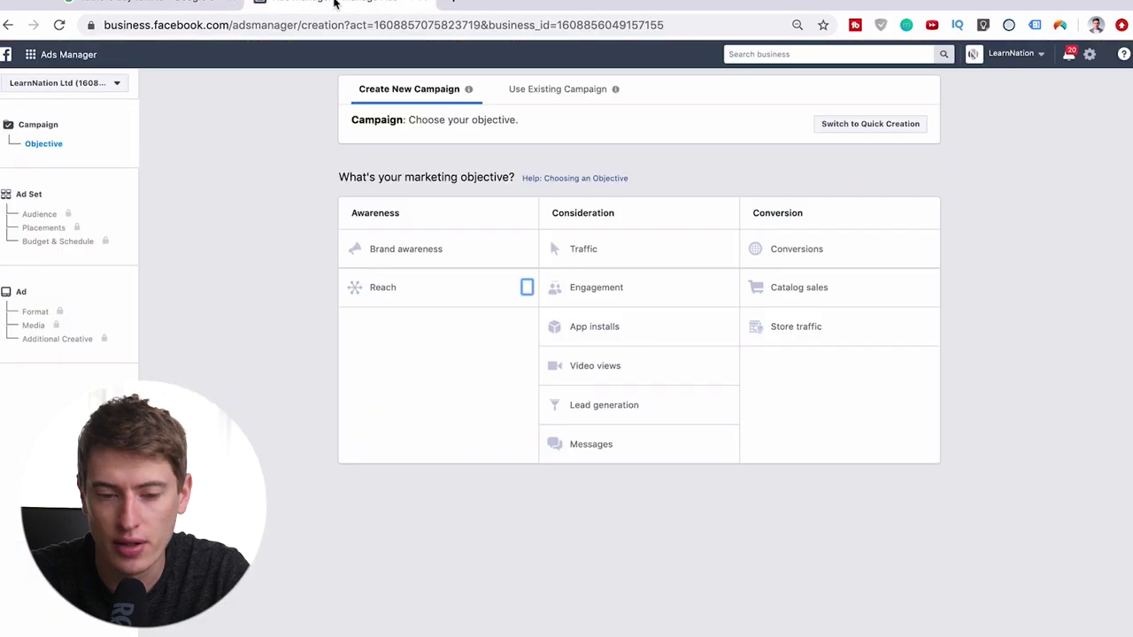
{"action": "left_click", "coordinate": [568, 253]}
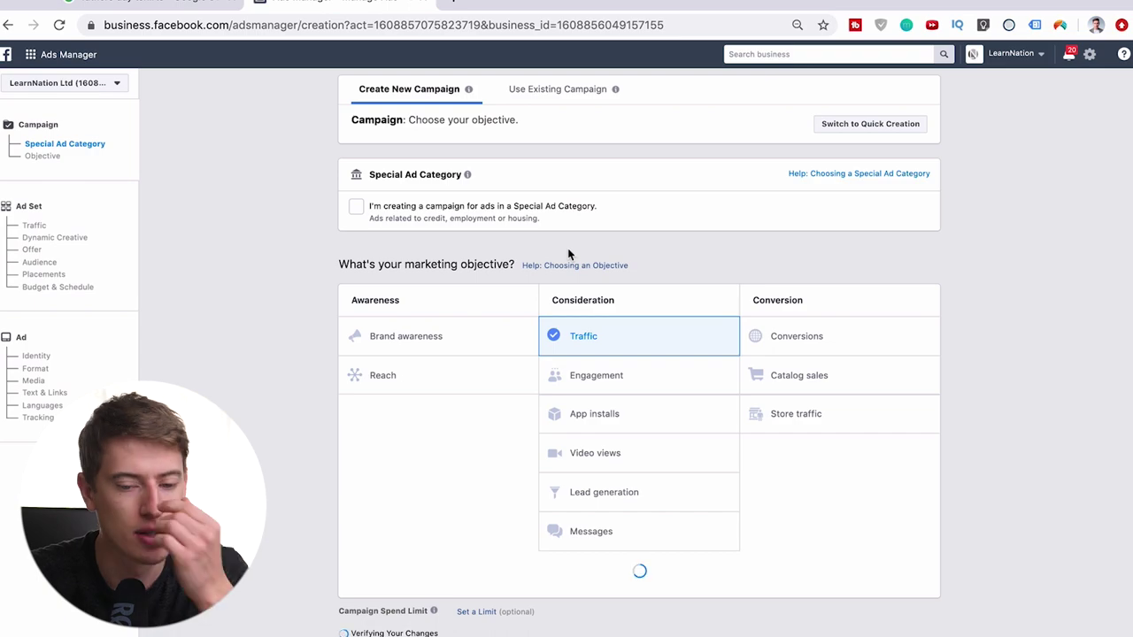
{"action": "scroll", "coordinate": [622, 385], "scroll_direction": "down", "scroll_amount": 1}
{"action": "scroll", "coordinate": [623, 385], "scroll_direction": "down", "scroll_amount": 5}
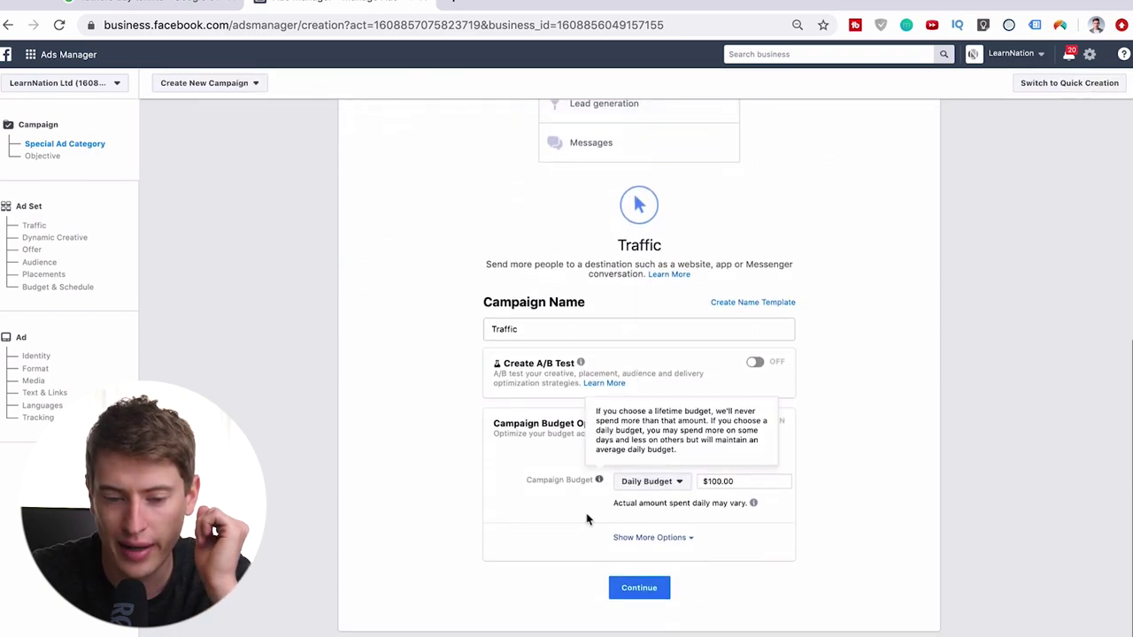
{"action": "left_click", "coordinate": [624, 567]}
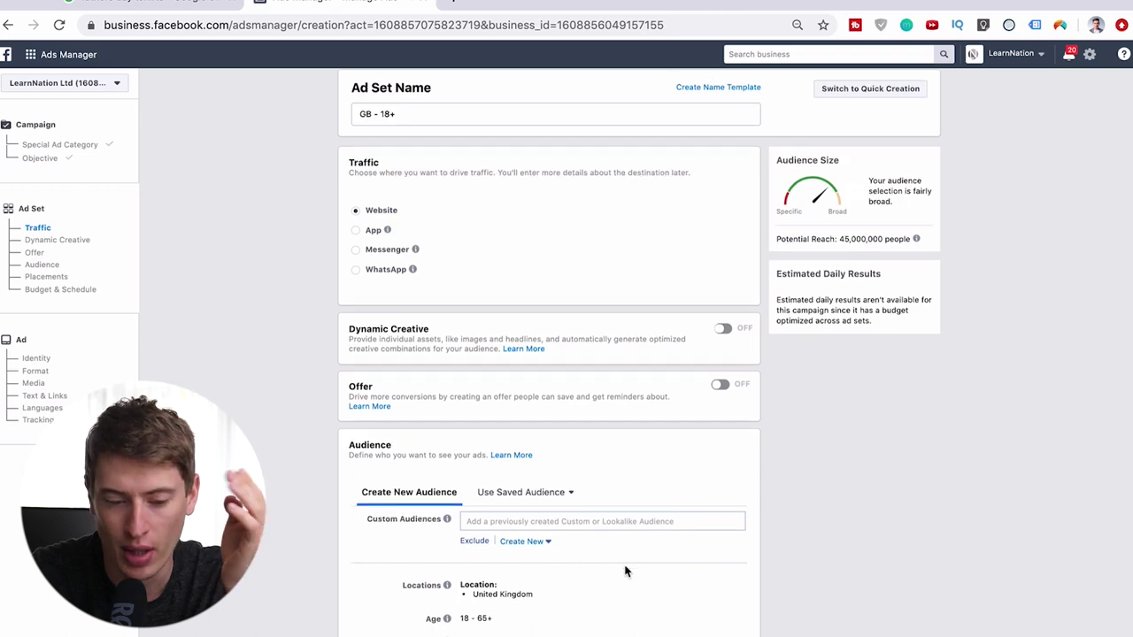
- Add the country United States to the ad set's audience locations alongside the United Kingdom
{"action": "scroll", "coordinate": [624, 571], "scroll_direction": "down", "scroll_amount": 3}
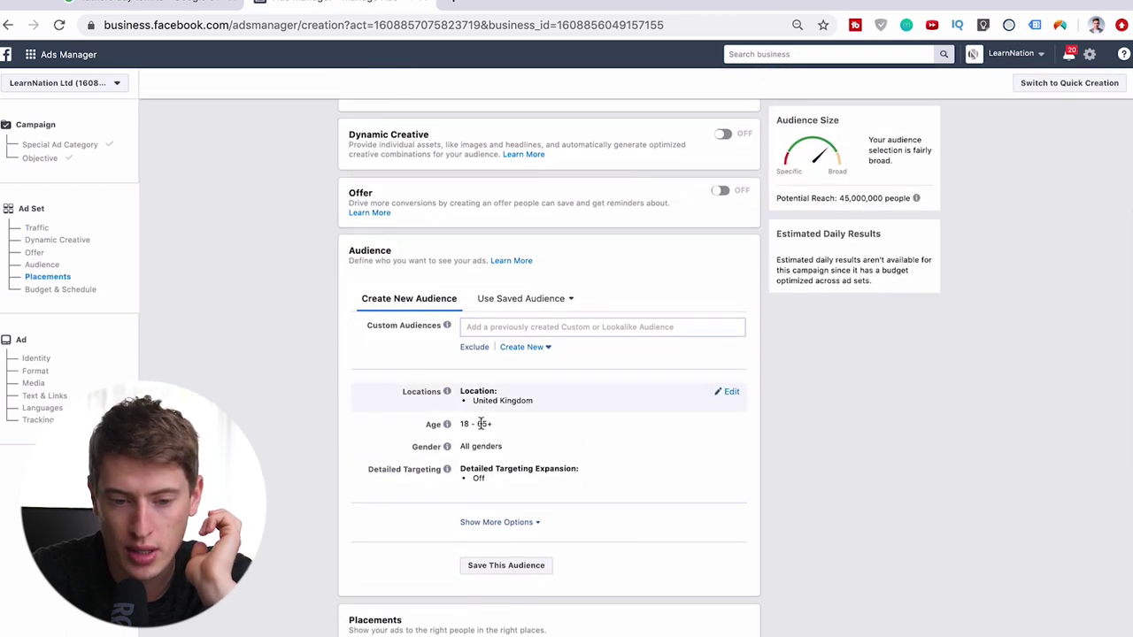
{"action": "scroll", "coordinate": [619, 359], "scroll_direction": "down", "scroll_amount": 2}
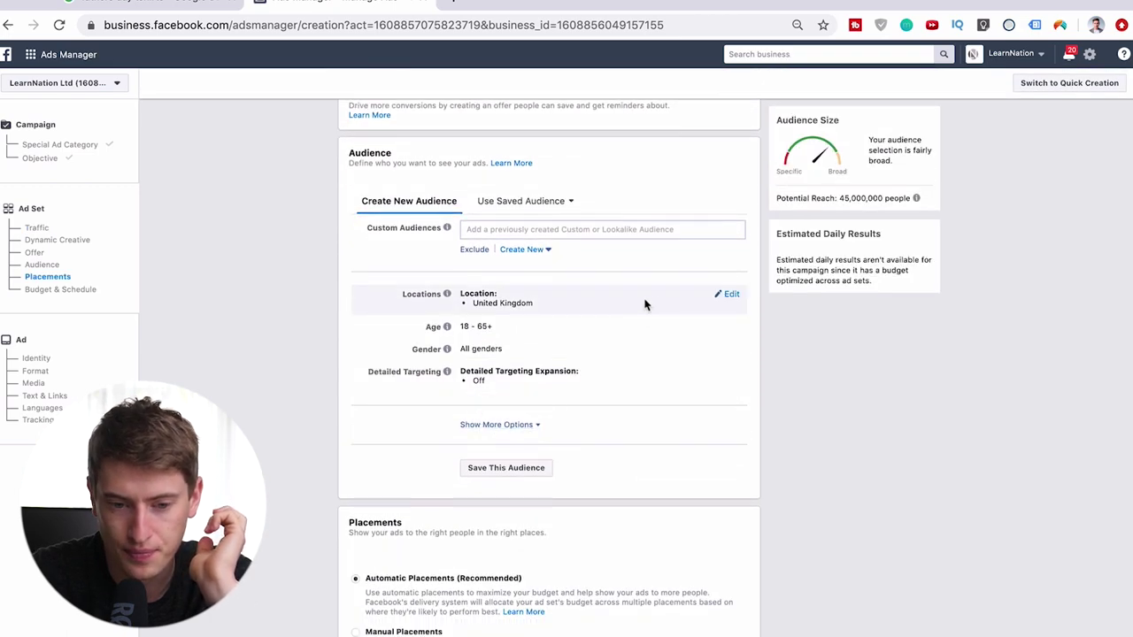
{"action": "left_click", "coordinate": [727, 294]}
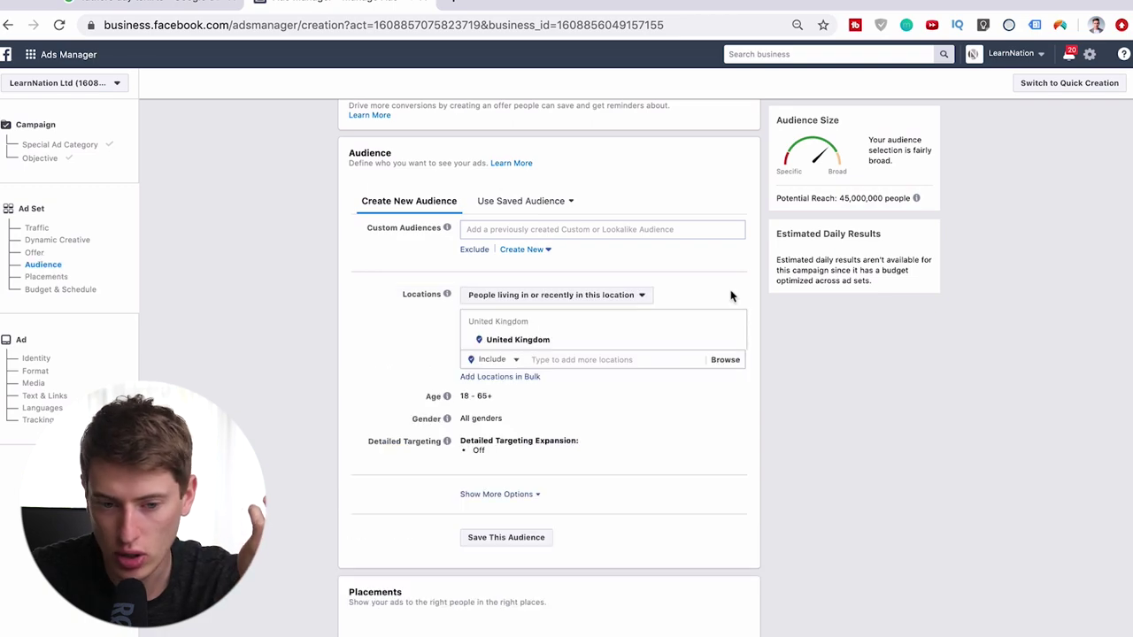
{"action": "left_click", "coordinate": [585, 359]}
{"action": "type", "text": "united"}
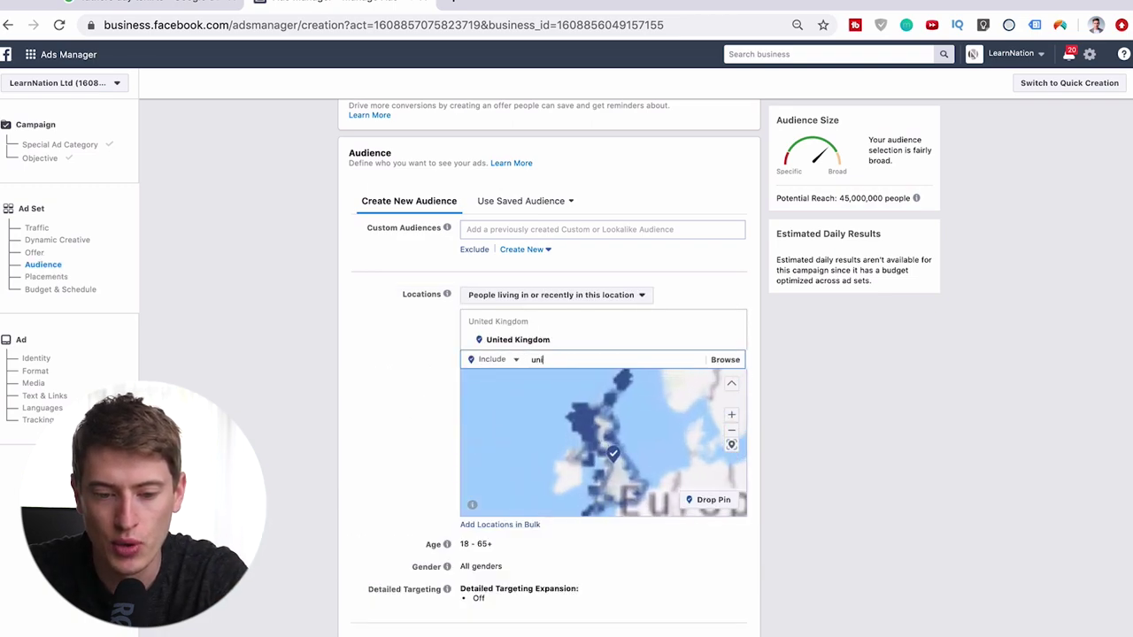
{"action": "key", "text": "BackSpace"}
{"action": "key", "text": "BackSpace"}
{"action": "key", "text": "BackSpace"}
{"action": "type", "text": "td"}
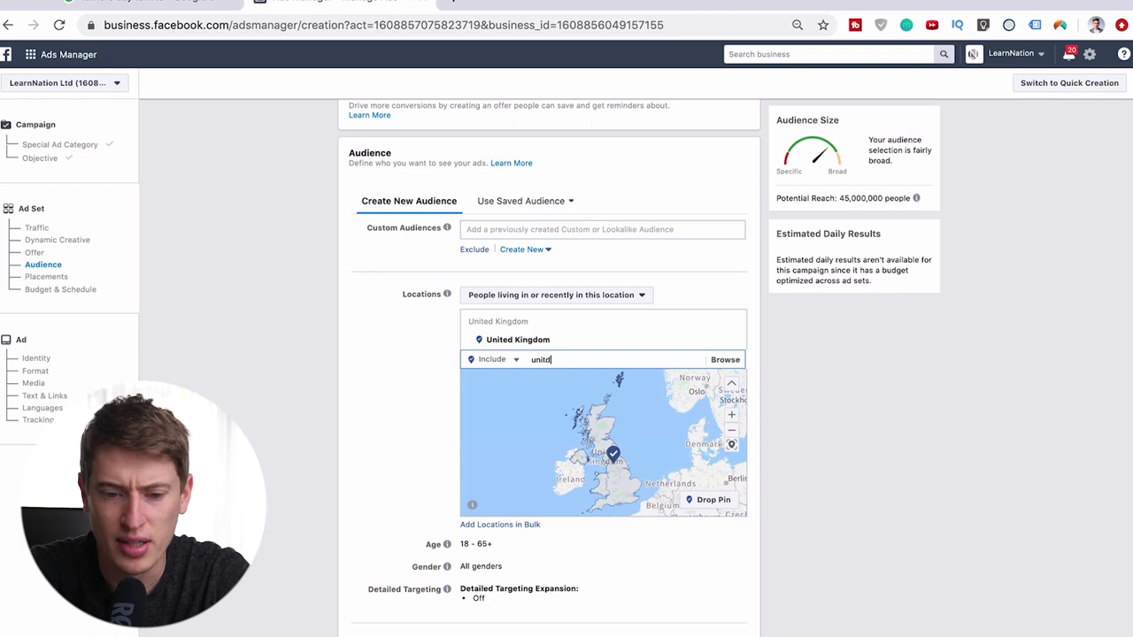
{"action": "key", "text": "BackSpace"}
{"action": "type", "text": "ed"}
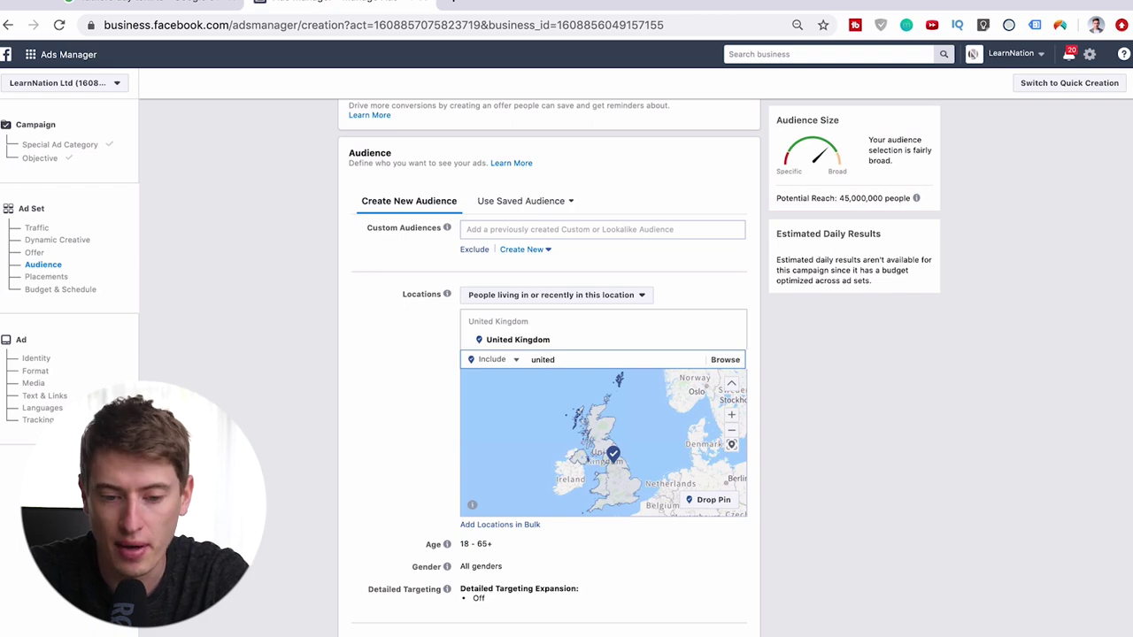
{"action": "type", "text": " states"}
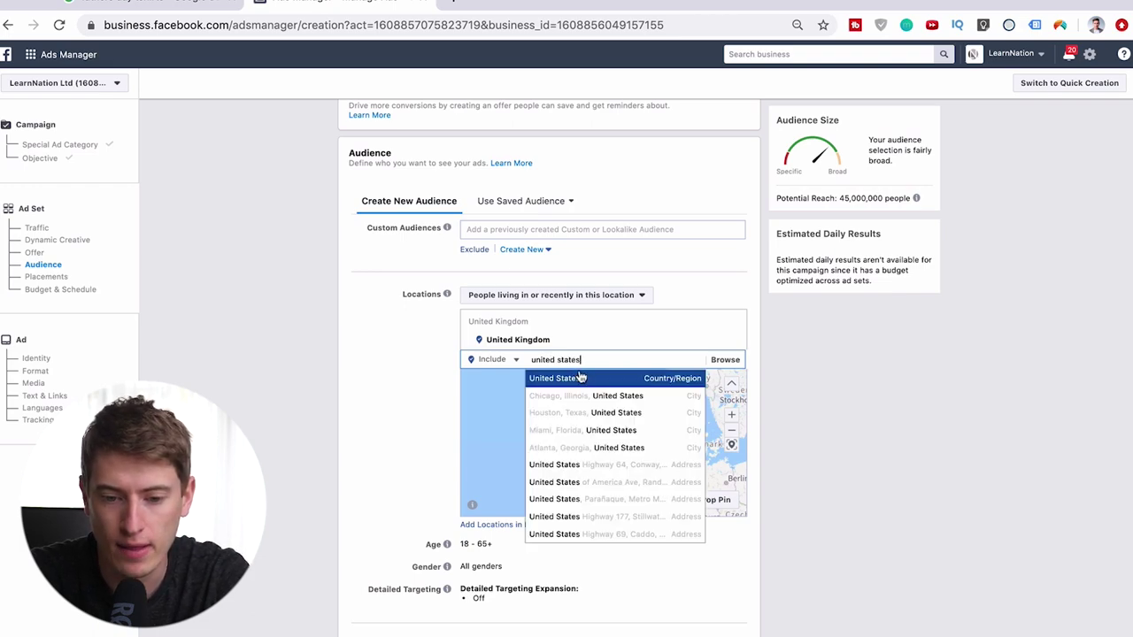
{"action": "left_click", "coordinate": [580, 378]}
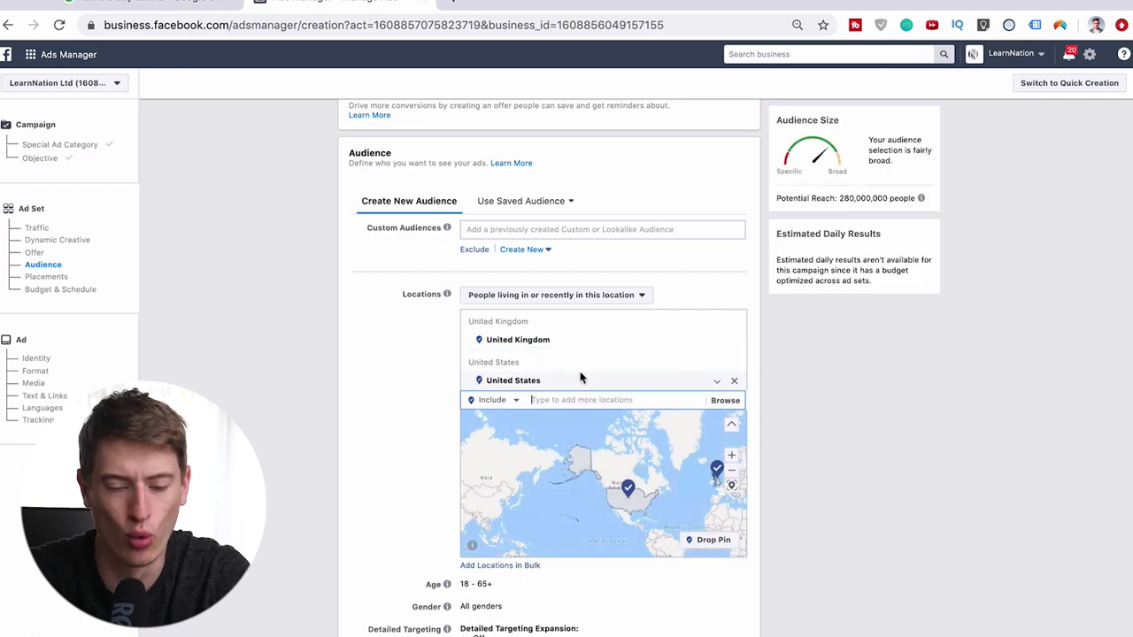
- Open the audience's detailed targeting for editing and expand its demographics to the All Parents options
{"action": "scroll", "coordinate": [580, 378], "scroll_direction": "down", "scroll_amount": 5}
{"action": "scroll", "coordinate": [579, 374], "scroll_direction": "up", "scroll_amount": 2}
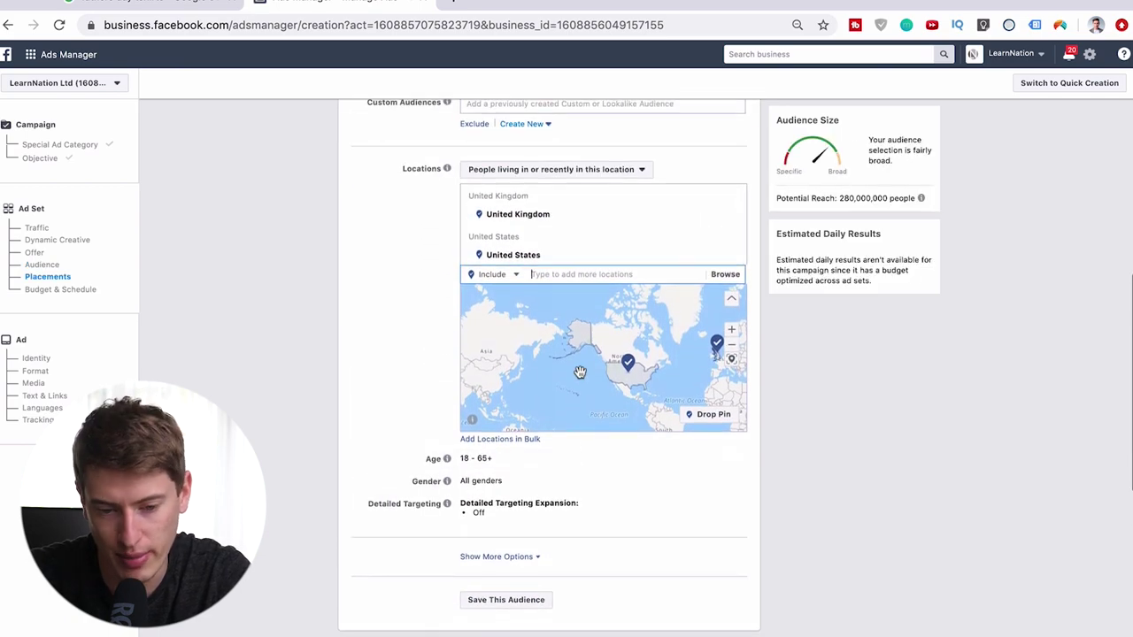
{"action": "scroll", "coordinate": [482, 459], "scroll_direction": "down", "scroll_amount": 2}
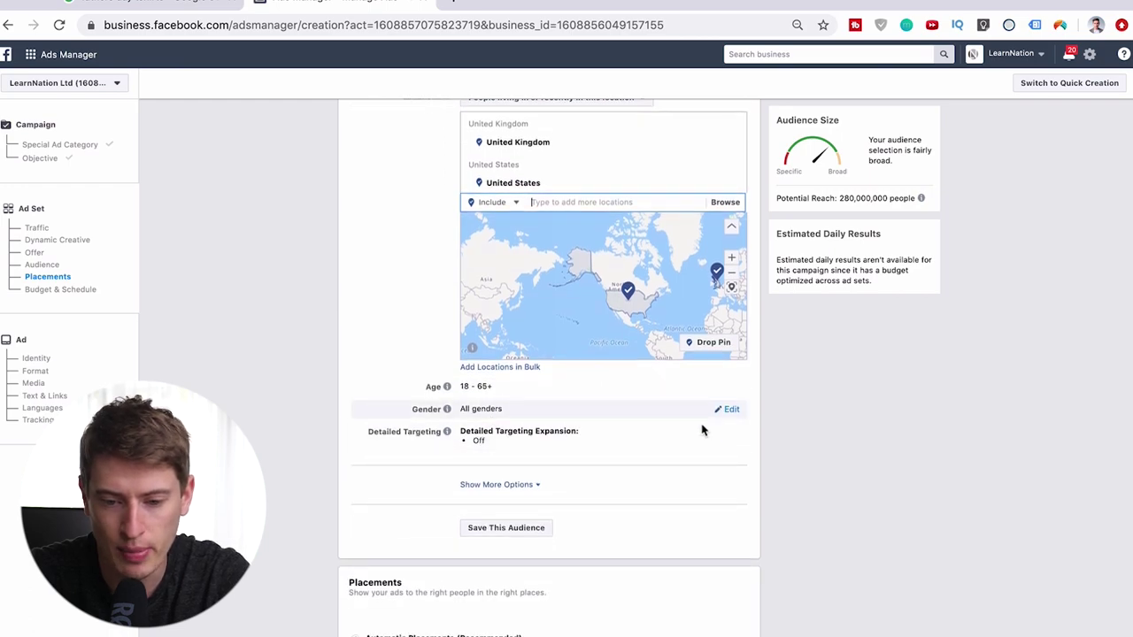
{"action": "left_click", "coordinate": [727, 431]}
{"action": "scroll", "coordinate": [641, 438], "scroll_direction": "down", "scroll_amount": 3}
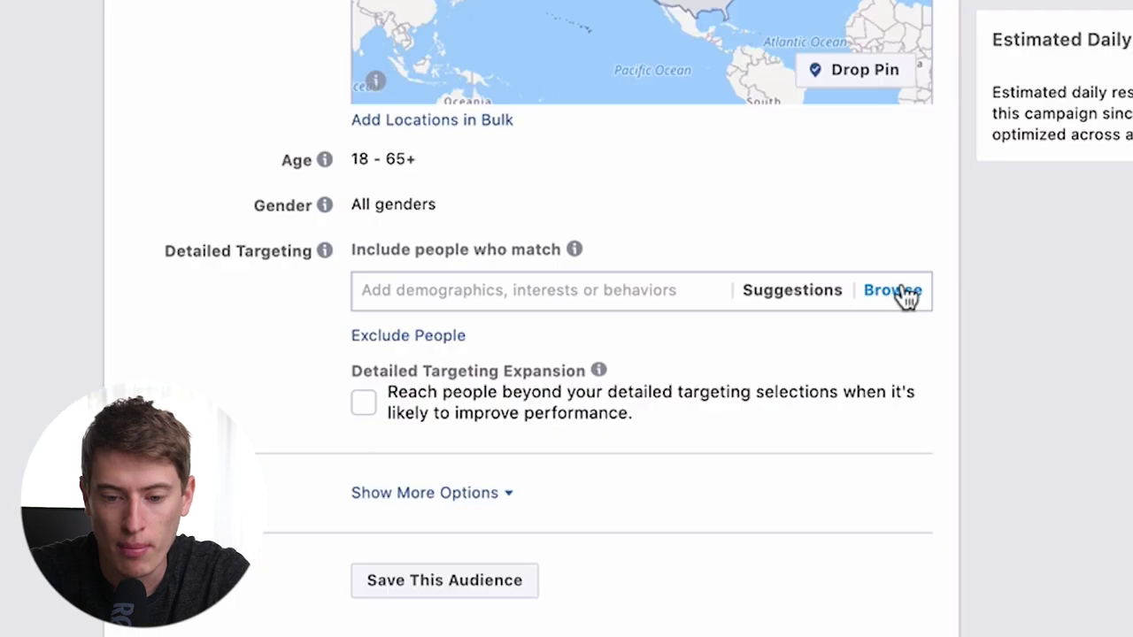
{"action": "left_click", "coordinate": [726, 359]}
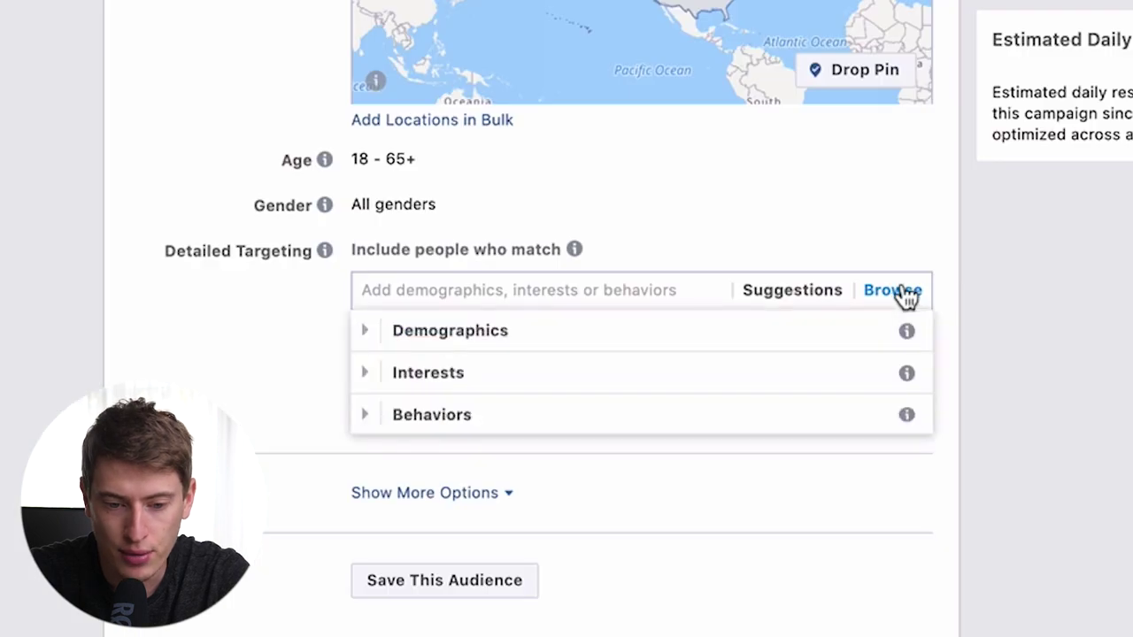
{"action": "left_click", "coordinate": [579, 331]}
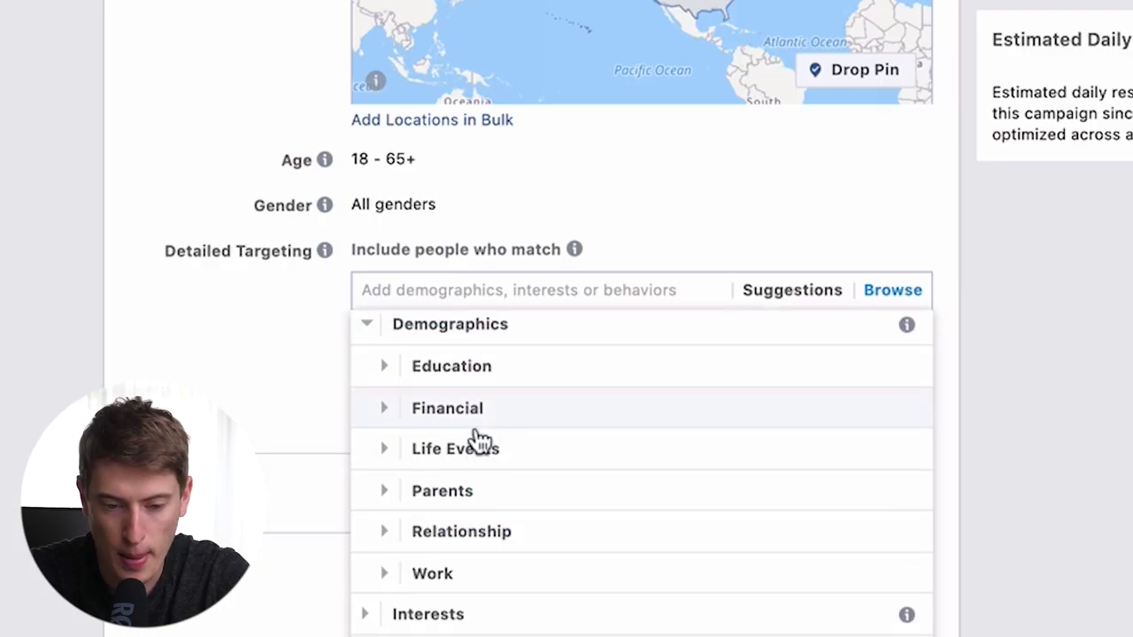
{"action": "scroll", "coordinate": [465, 469], "scroll_direction": "down", "scroll_amount": 2}
{"action": "left_click", "coordinate": [450, 489]}
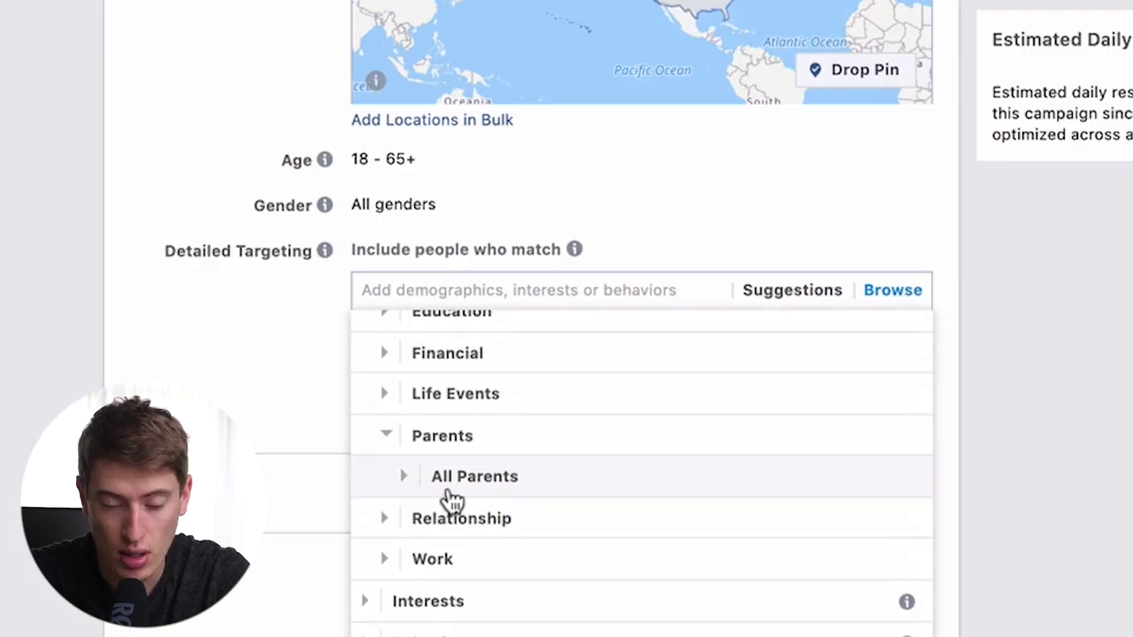
{"action": "left_click", "coordinate": [403, 478]}
{"action": "scroll", "coordinate": [402, 483], "scroll_direction": "down", "scroll_amount": 2}
{"action": "scroll", "coordinate": [404, 482], "scroll_direction": "up", "scroll_amount": 1}
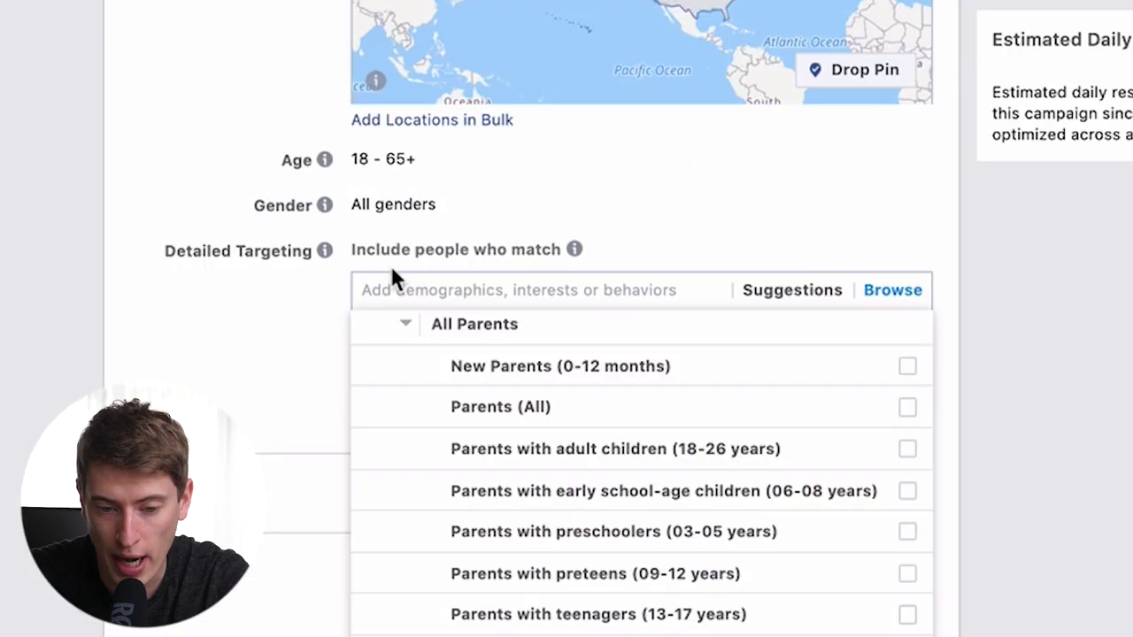
{"action": "mouse_move", "coordinate": [489, 376]}
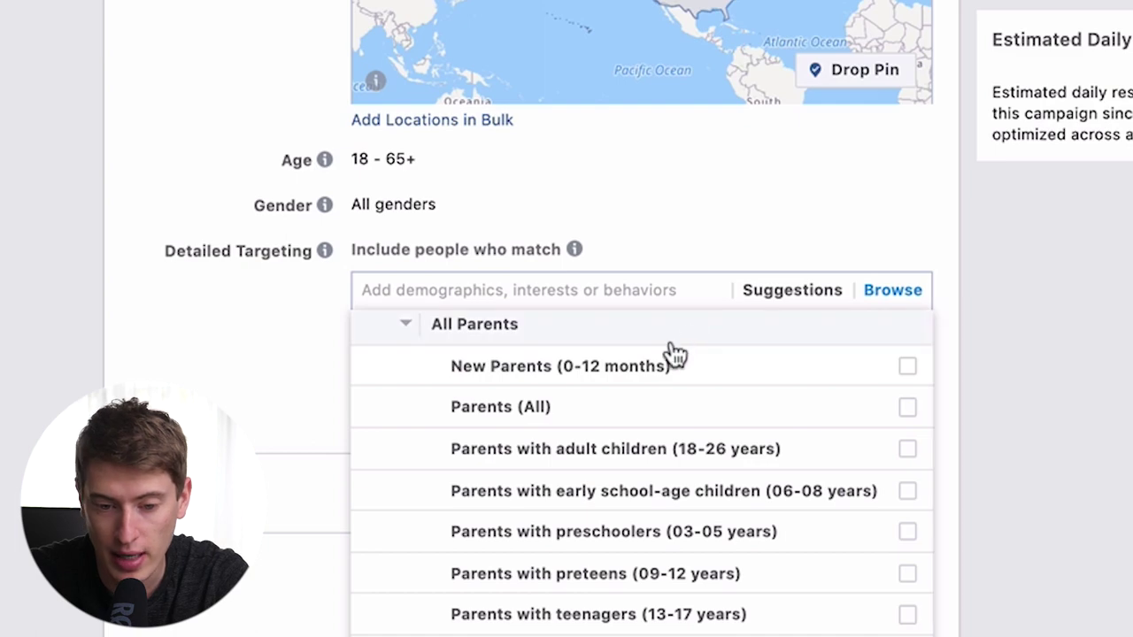
{"action": "left_click", "coordinate": [662, 370]}
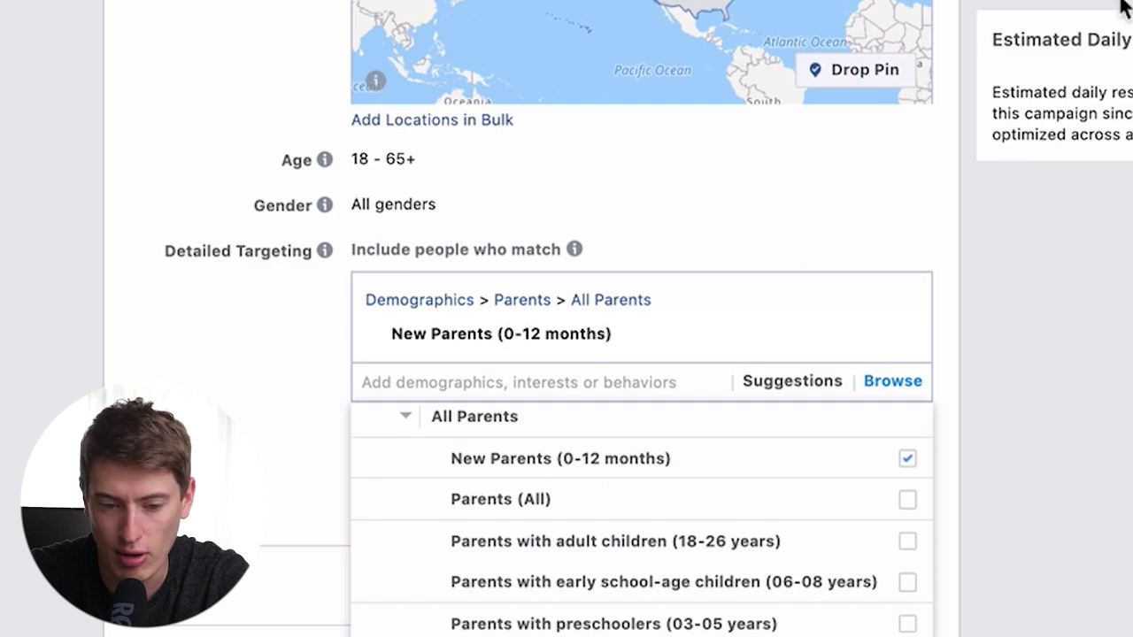
{"action": "left_click", "coordinate": [896, 303]}
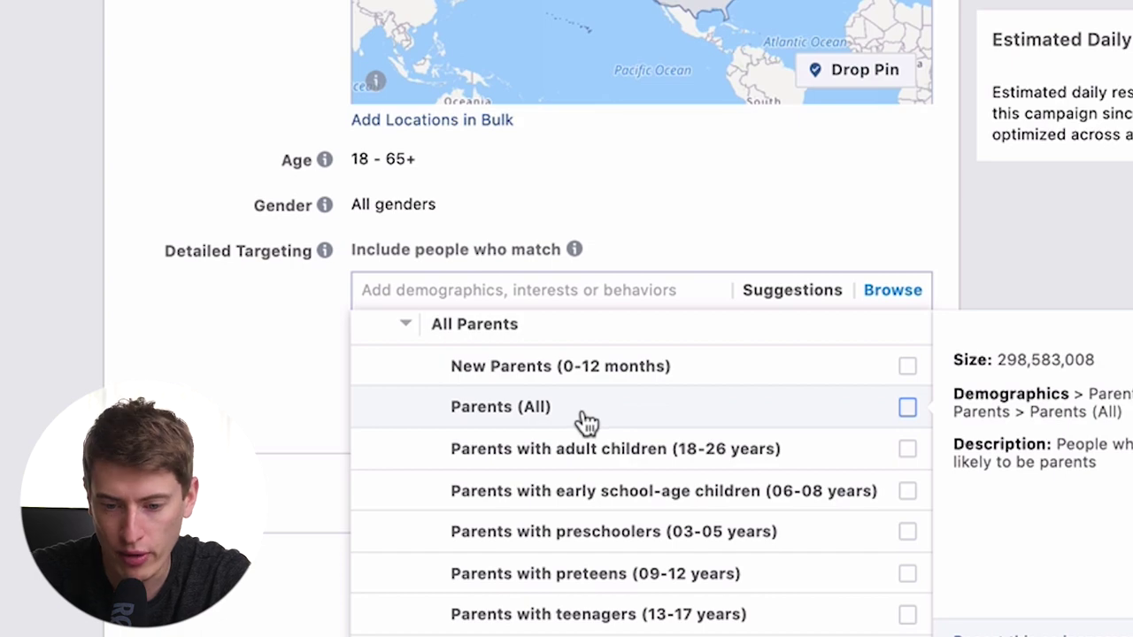
- Include the Parents (All) demographic in the detailed targeting and close the category list
{"action": "left_click", "coordinate": [583, 421]}
{"action": "left_click", "coordinate": [301, 416]}
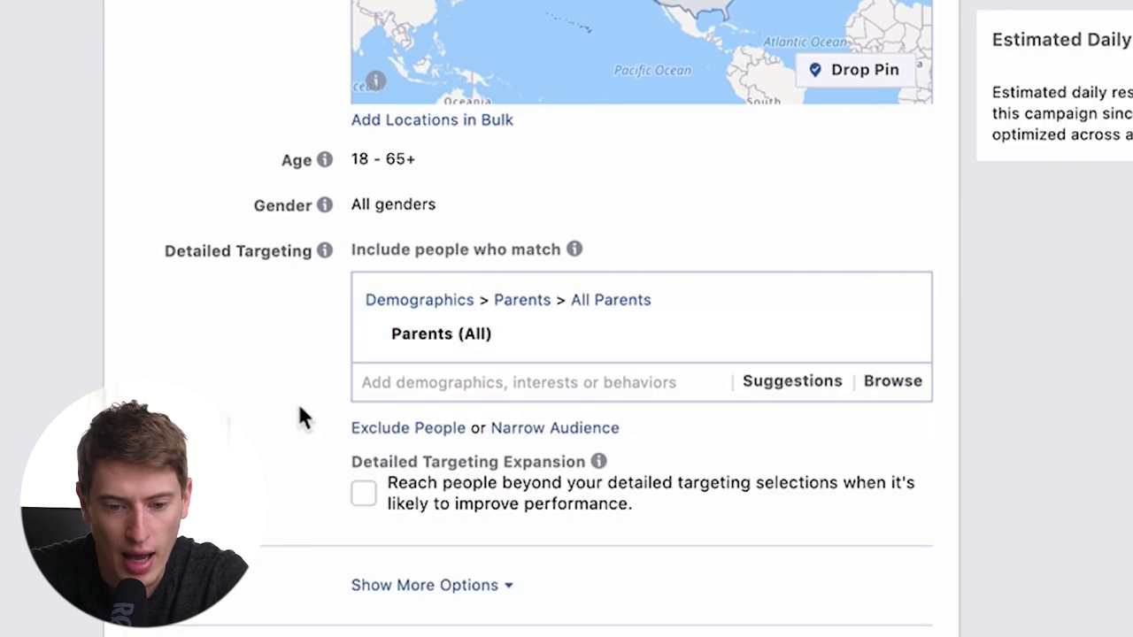
- Narrow the audience with an additional must-match condition and expand its demographics to the Relationship Status options
{"action": "left_click", "coordinate": [554, 432]}
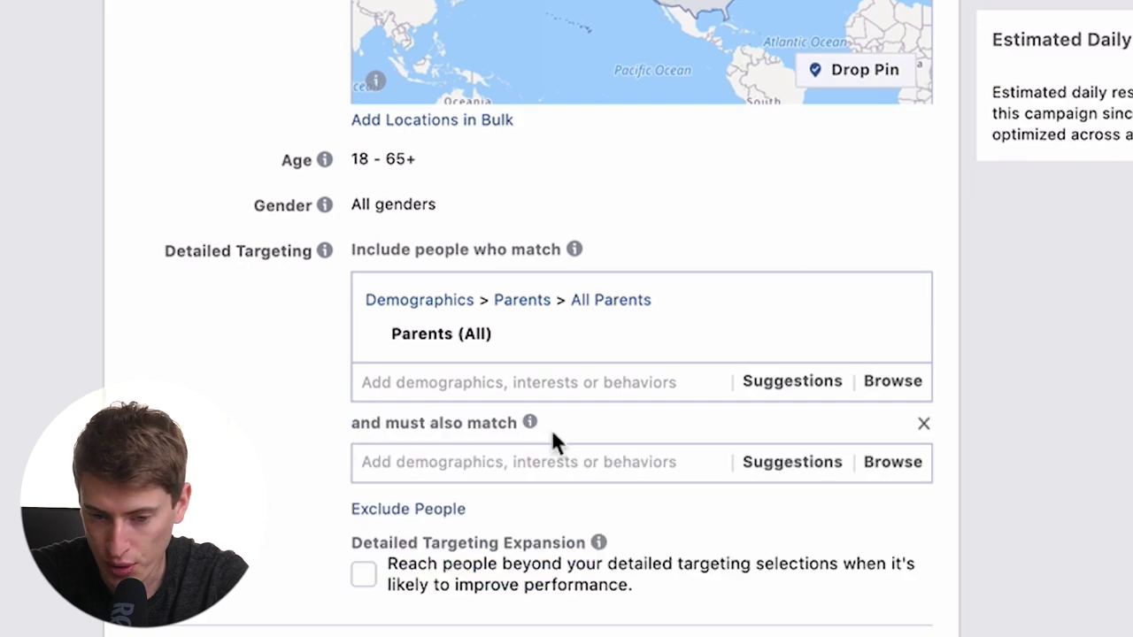
{"action": "left_click", "coordinate": [882, 468]}
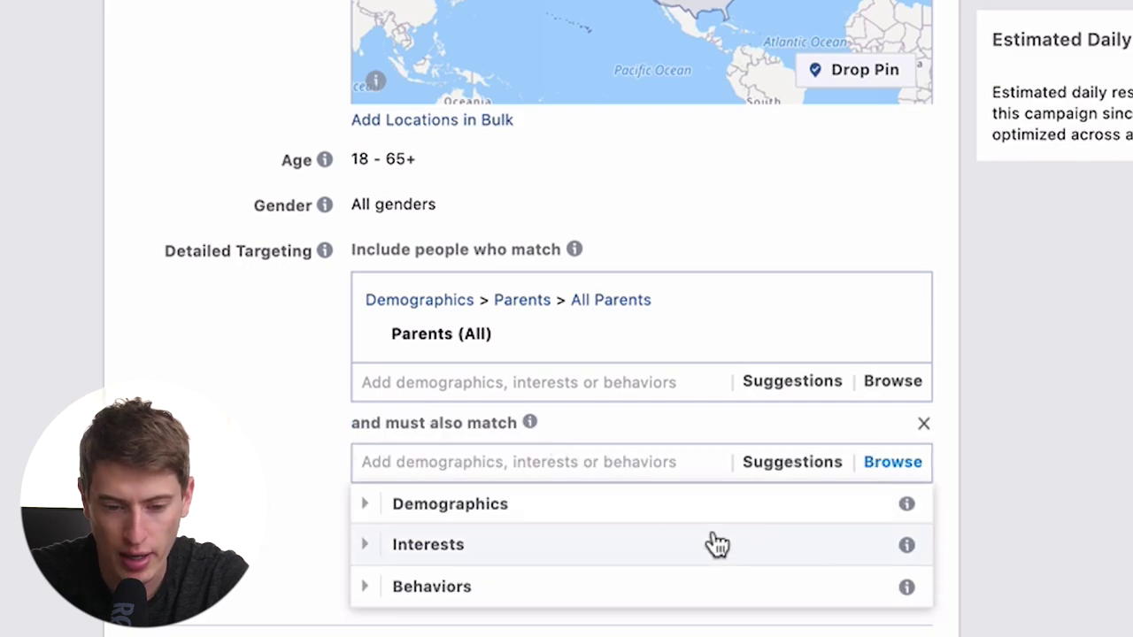
{"action": "left_click", "coordinate": [690, 509]}
{"action": "scroll", "coordinate": [595, 608], "scroll_direction": "down", "scroll_amount": 3}
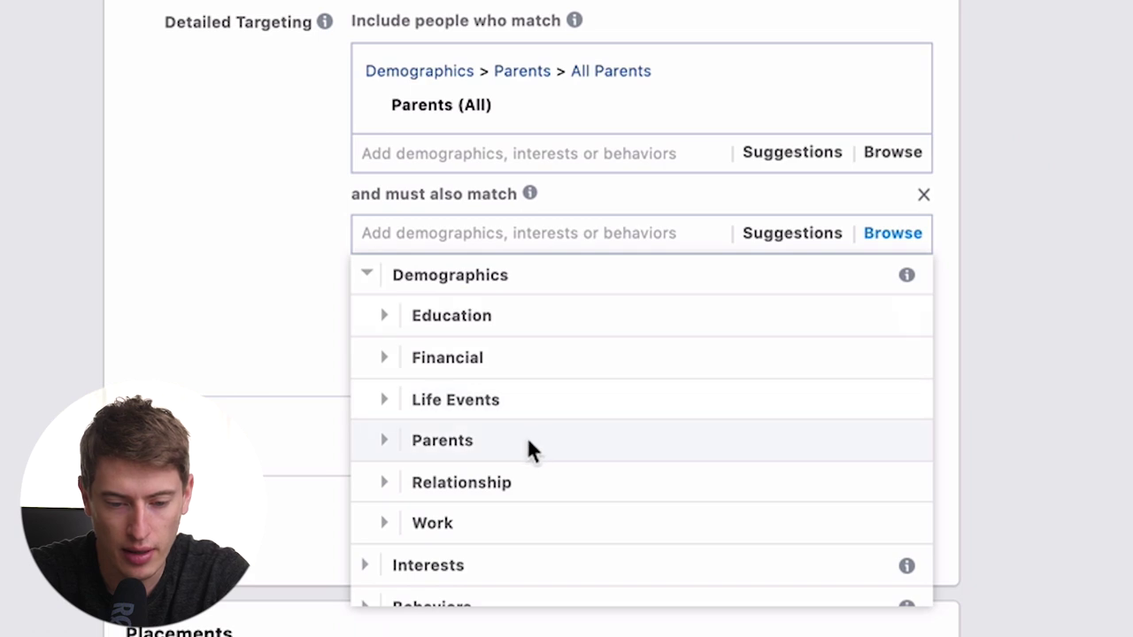
{"action": "left_click", "coordinate": [497, 481]}
{"action": "left_click", "coordinate": [423, 472]}
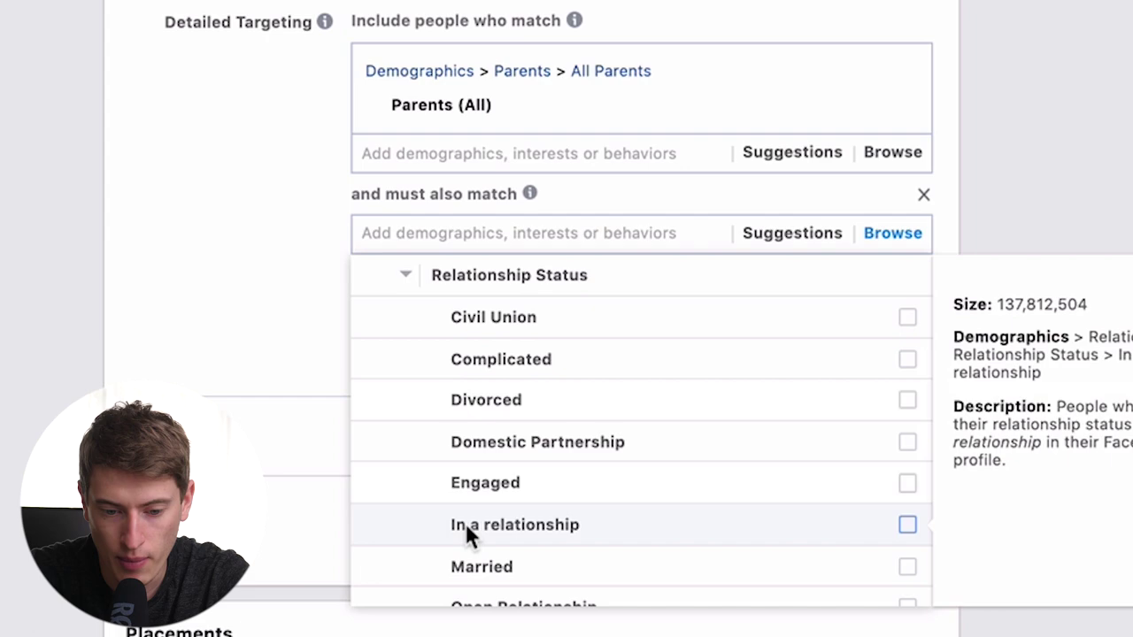
- Require the relationship statuses Married, Domestic Partnership, Open Relationship and Engaged in the additional must-match condition and close the options list
{"action": "left_click", "coordinate": [454, 574]}
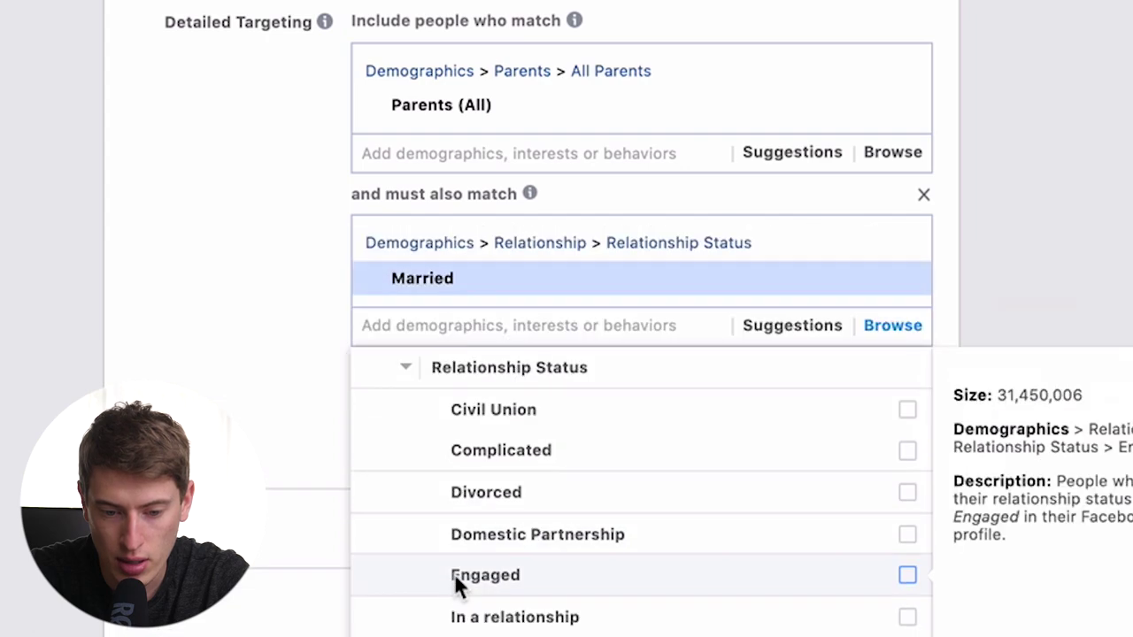
{"action": "left_click", "coordinate": [476, 530]}
{"action": "scroll", "coordinate": [476, 524], "scroll_direction": "down", "scroll_amount": 3}
{"action": "scroll", "coordinate": [475, 516], "scroll_direction": "down", "scroll_amount": 2}
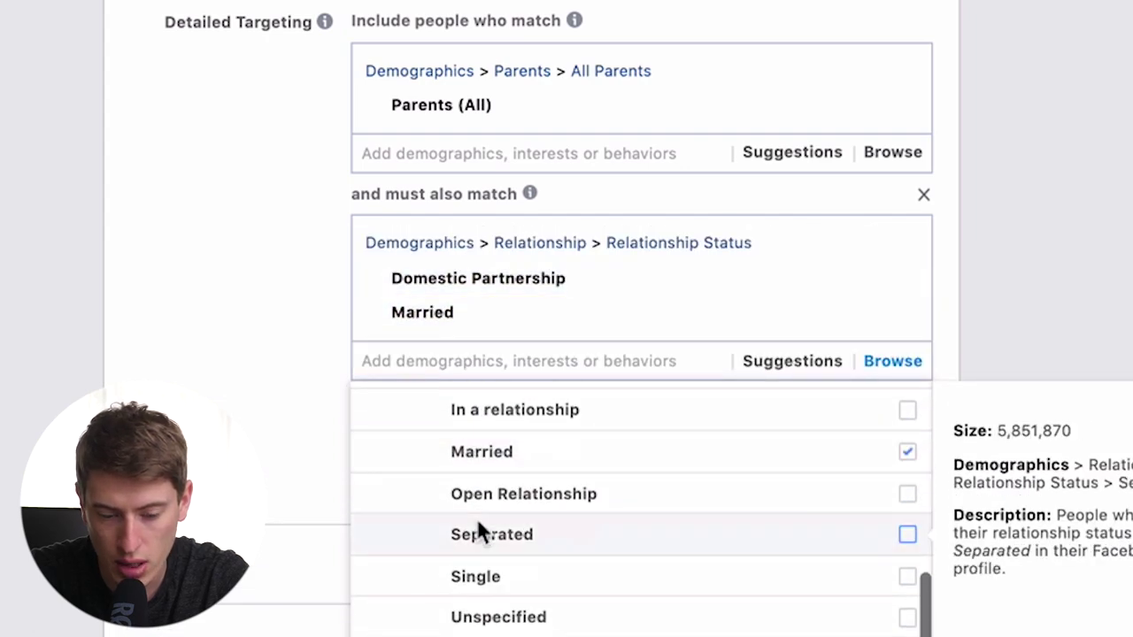
{"action": "left_click", "coordinate": [501, 462]}
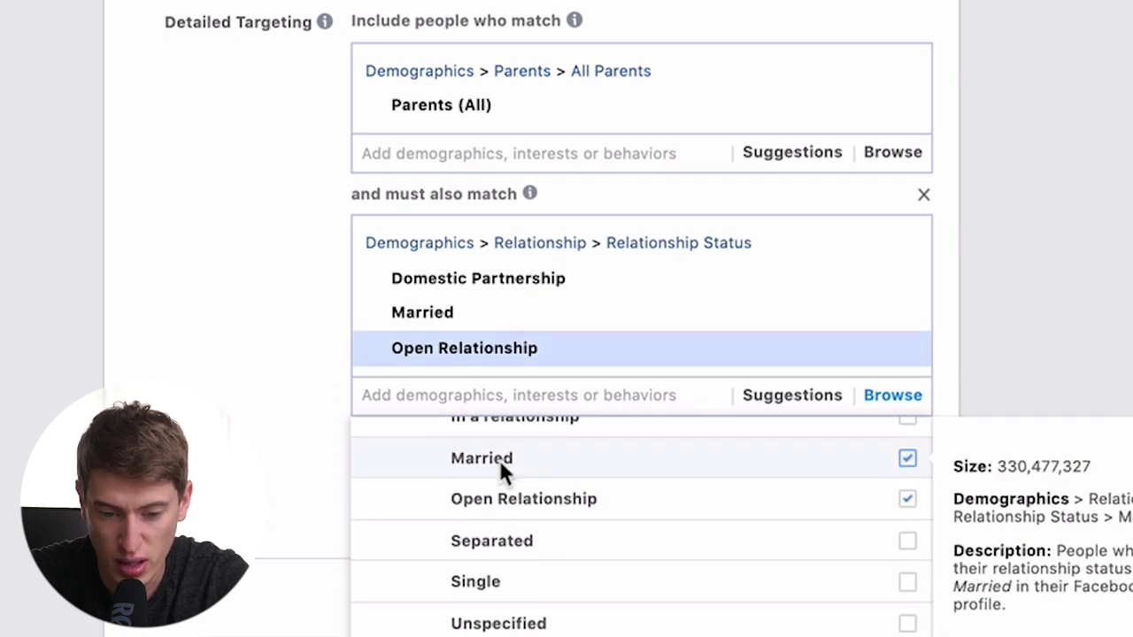
{"action": "scroll", "coordinate": [499, 459], "scroll_direction": "down", "scroll_amount": 1}
{"action": "scroll", "coordinate": [499, 460], "scroll_direction": "up", "scroll_amount": 5}
{"action": "scroll", "coordinate": [497, 456], "scroll_direction": "up", "scroll_amount": 3}
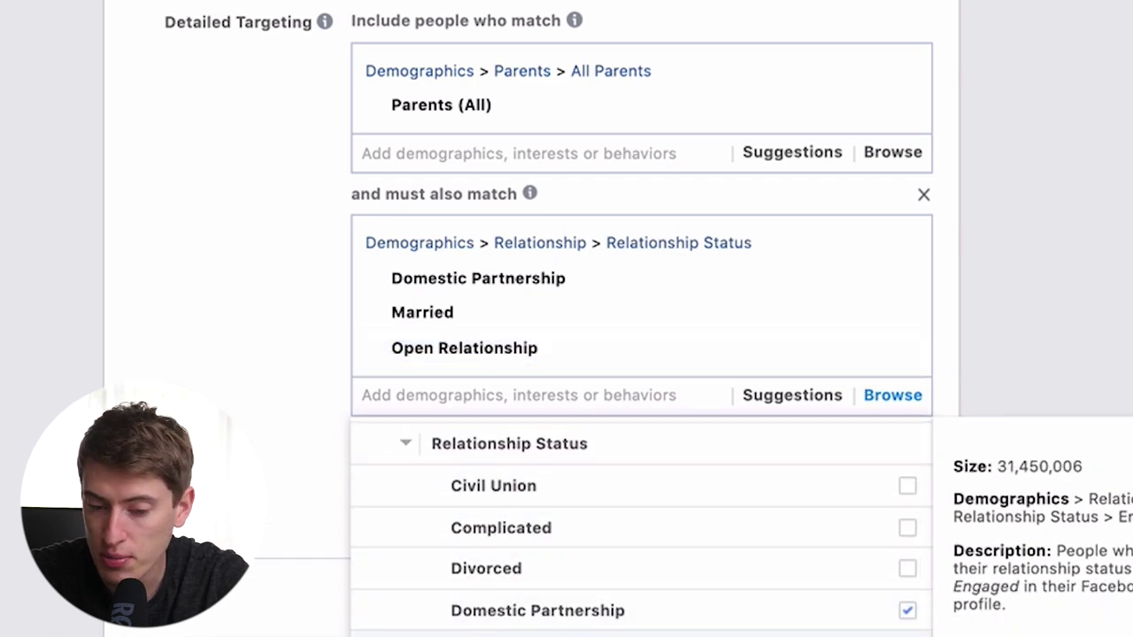
{"action": "left_click", "coordinate": [496, 636]}
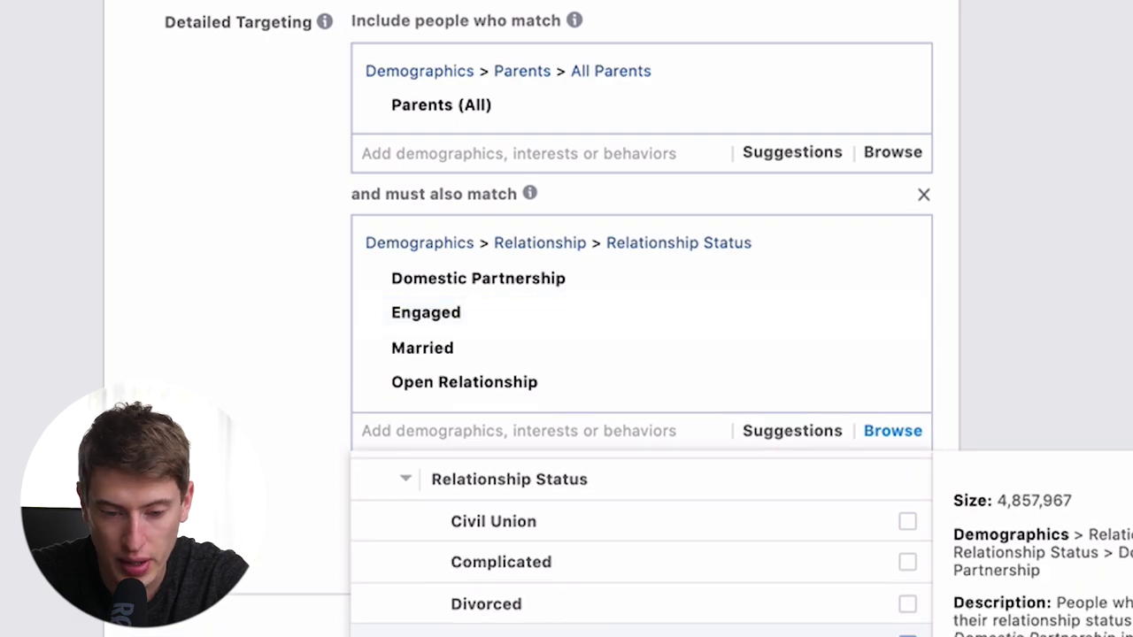
{"action": "scroll", "coordinate": [642, 544], "scroll_direction": "down", "scroll_amount": 2}
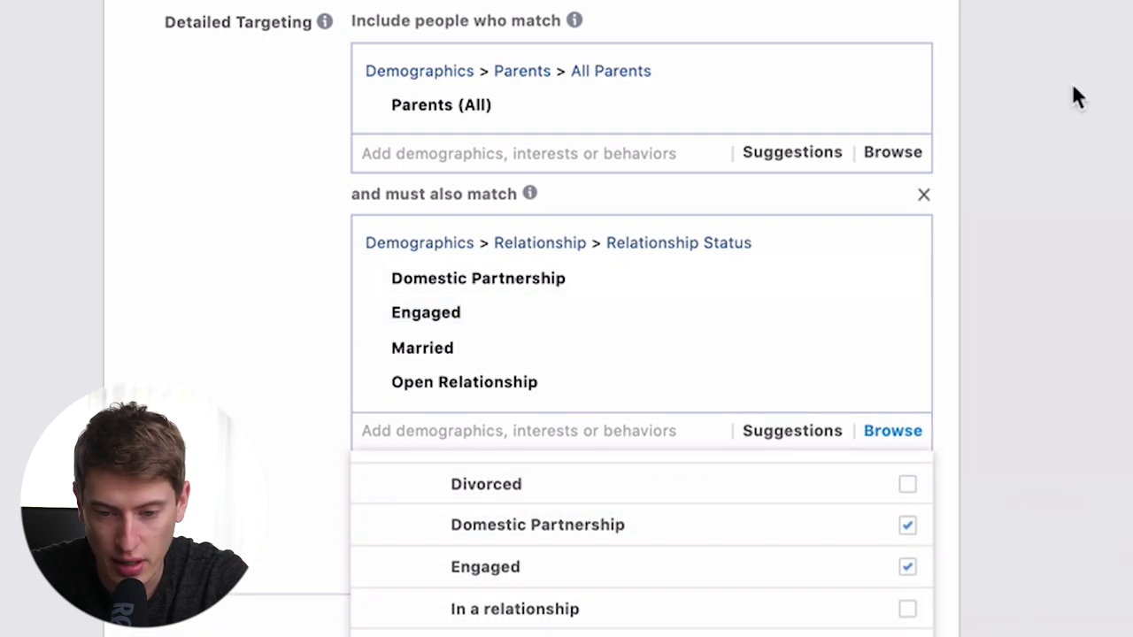
{"action": "left_click", "coordinate": [1103, 134]}
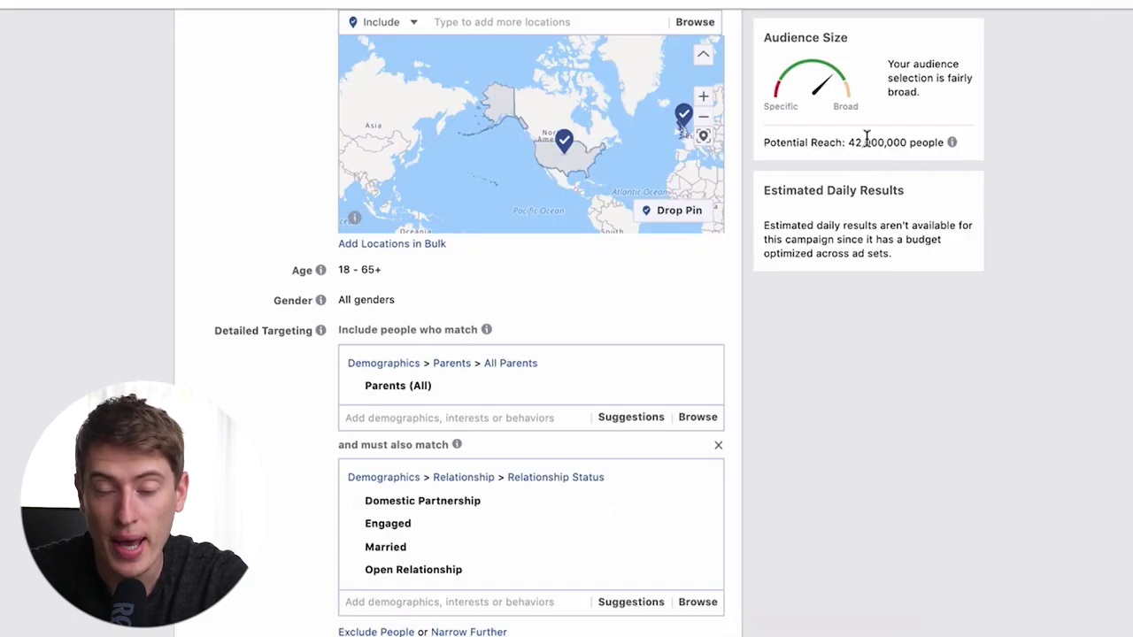
- Open the audience's gender setting for editing and restrict the audience to Women
{"action": "mouse_move", "coordinate": [427, 529]}
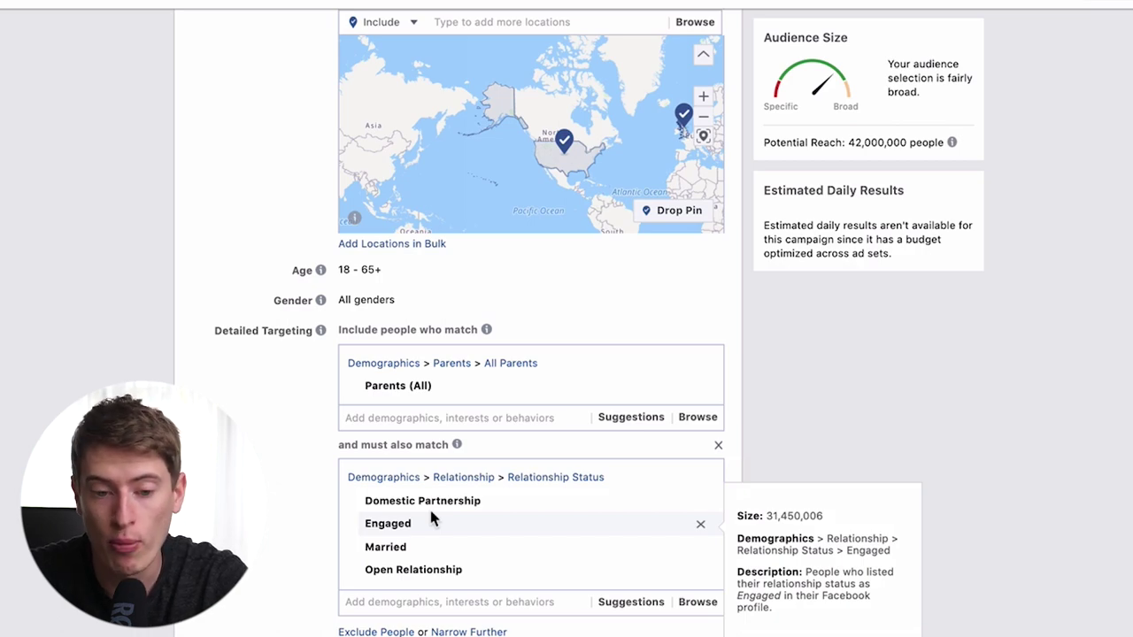
{"action": "scroll", "coordinate": [429, 507], "scroll_direction": "up", "scroll_amount": 2}
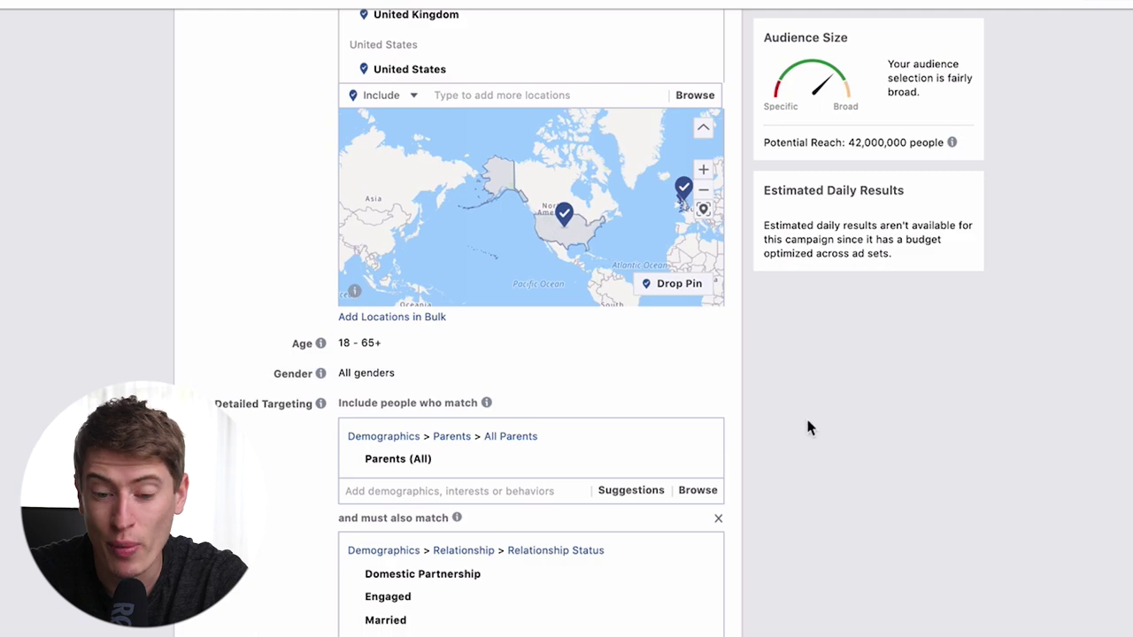
{"action": "left_click", "coordinate": [704, 373]}
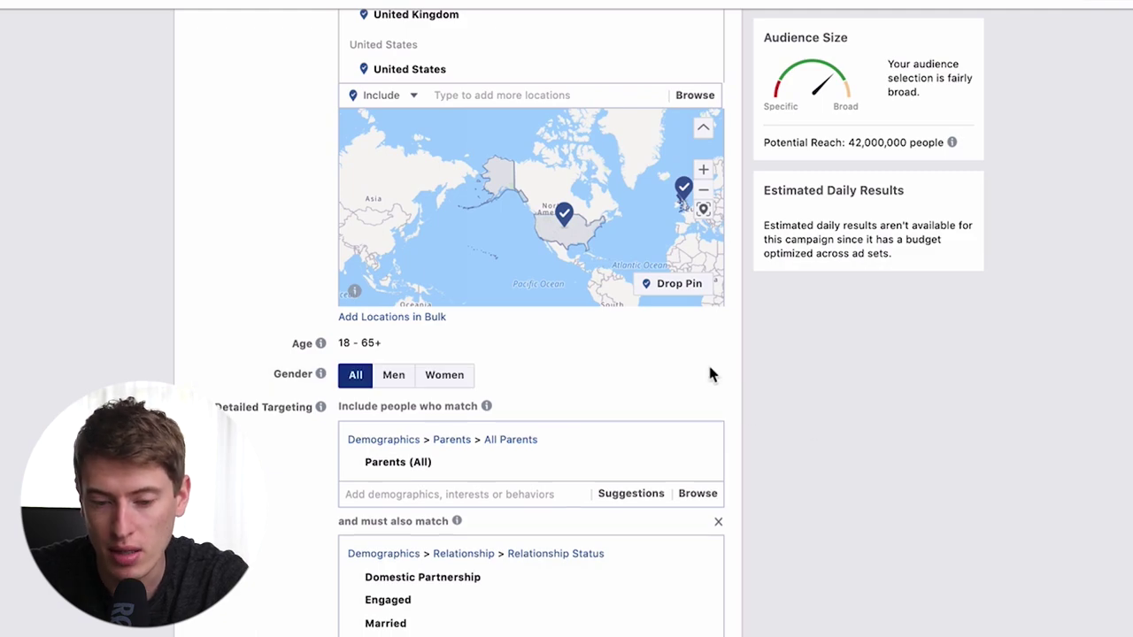
{"action": "left_click", "coordinate": [444, 375]}
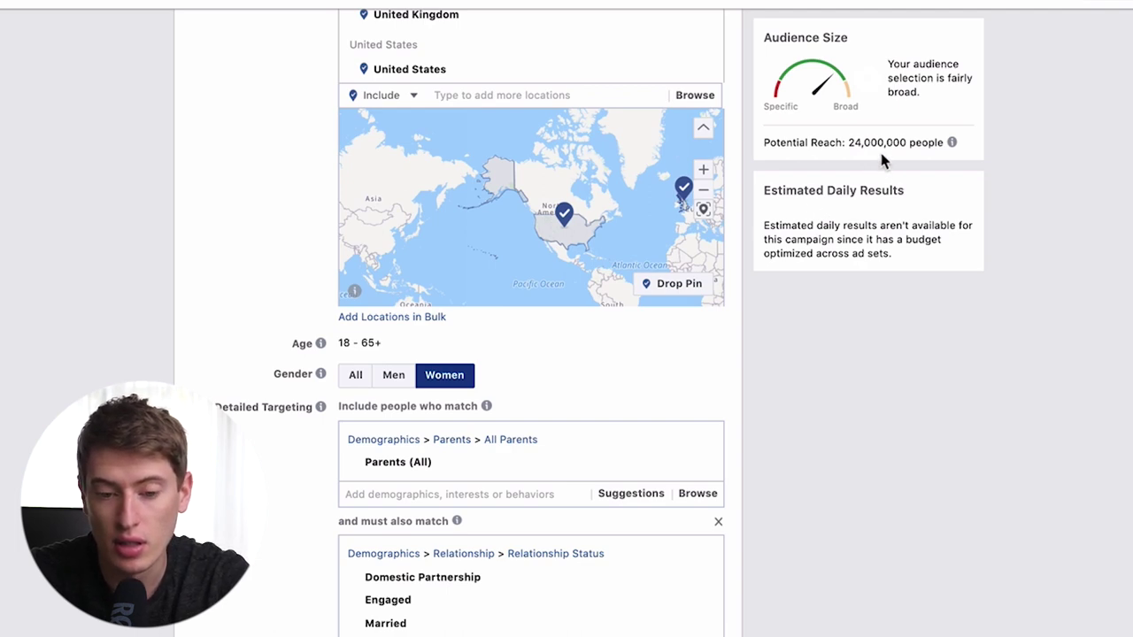
{"action": "left_click", "coordinate": [356, 377]}
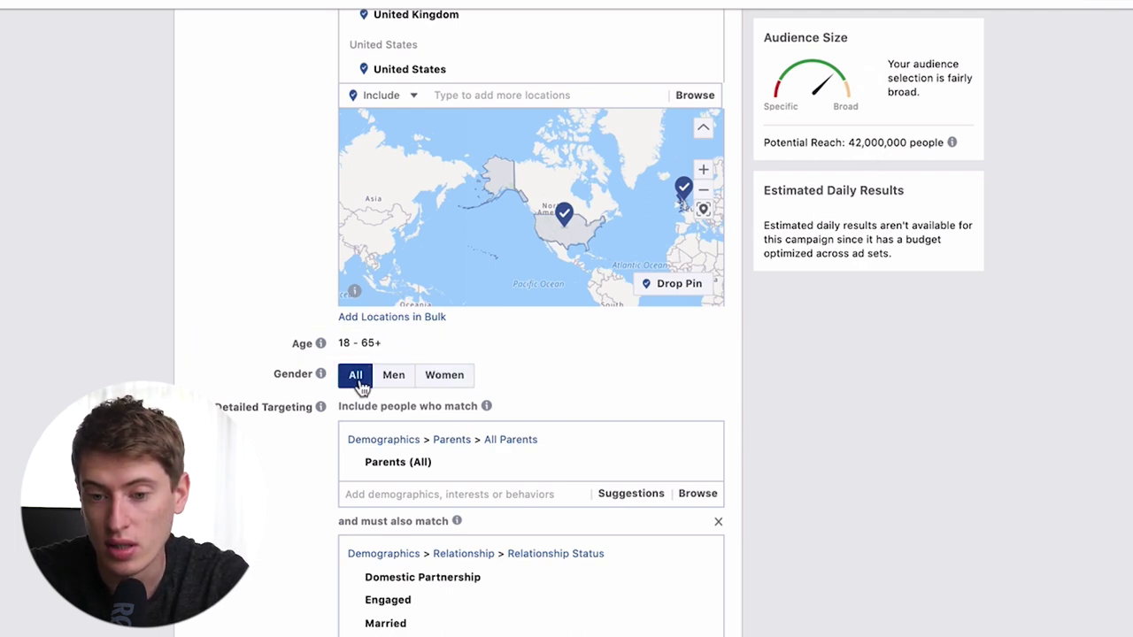
{"action": "left_click", "coordinate": [434, 383]}
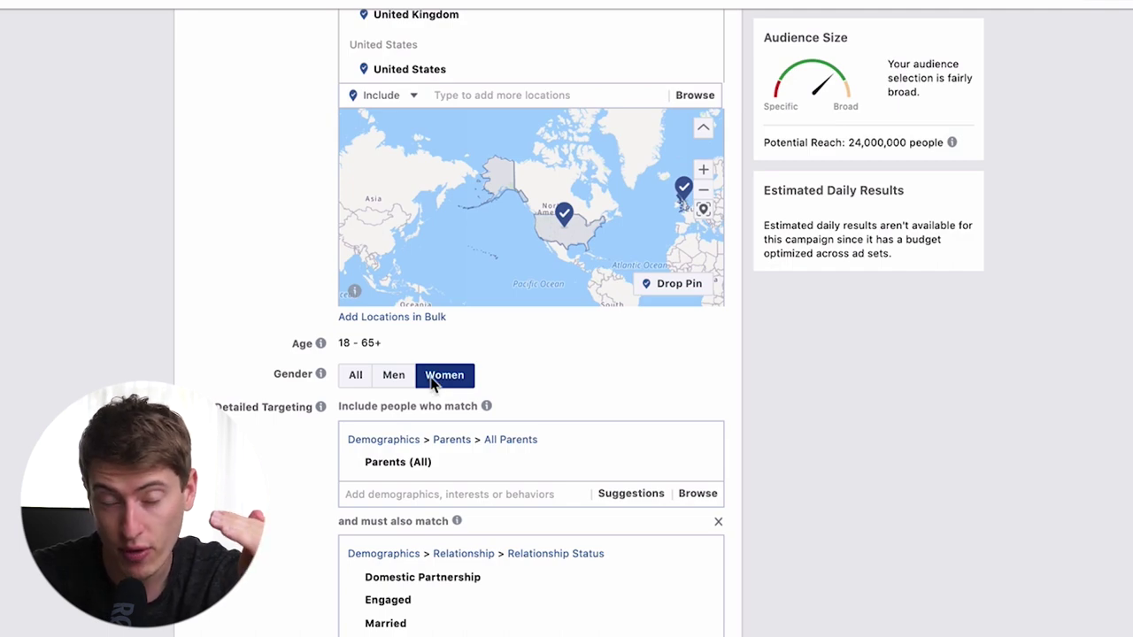
- Narrow the audience further with an empty must-also-match condition below the relationship statuses
{"action": "scroll", "coordinate": [433, 379], "scroll_direction": "down", "scroll_amount": 3}
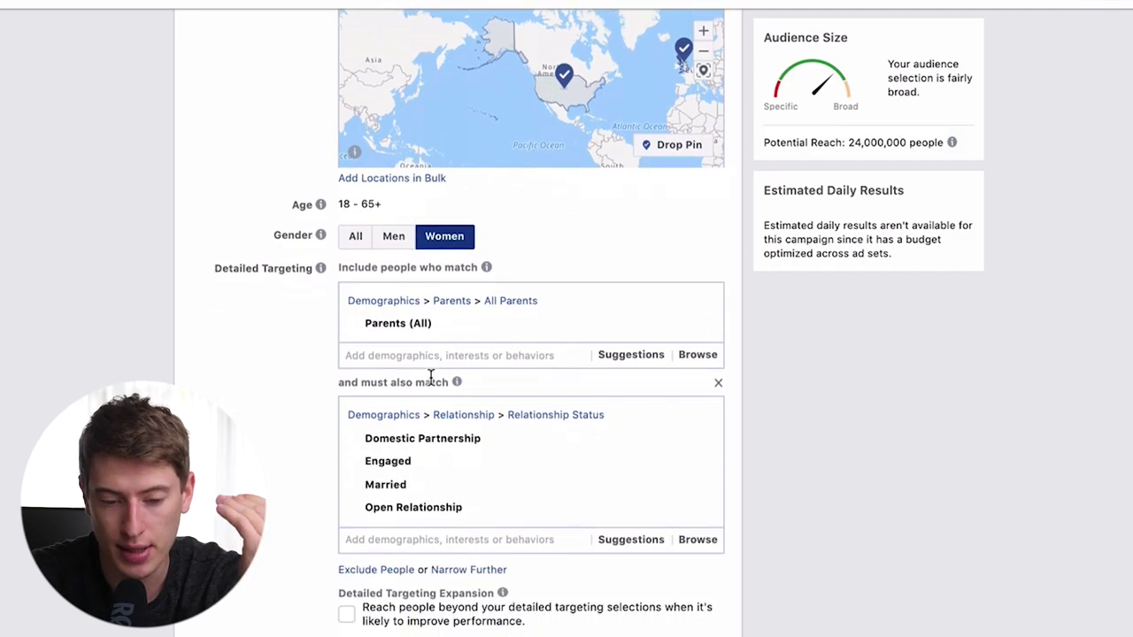
{"action": "left_click", "coordinate": [474, 572]}
{"action": "scroll", "coordinate": [471, 570], "scroll_direction": "down", "scroll_amount": 2}
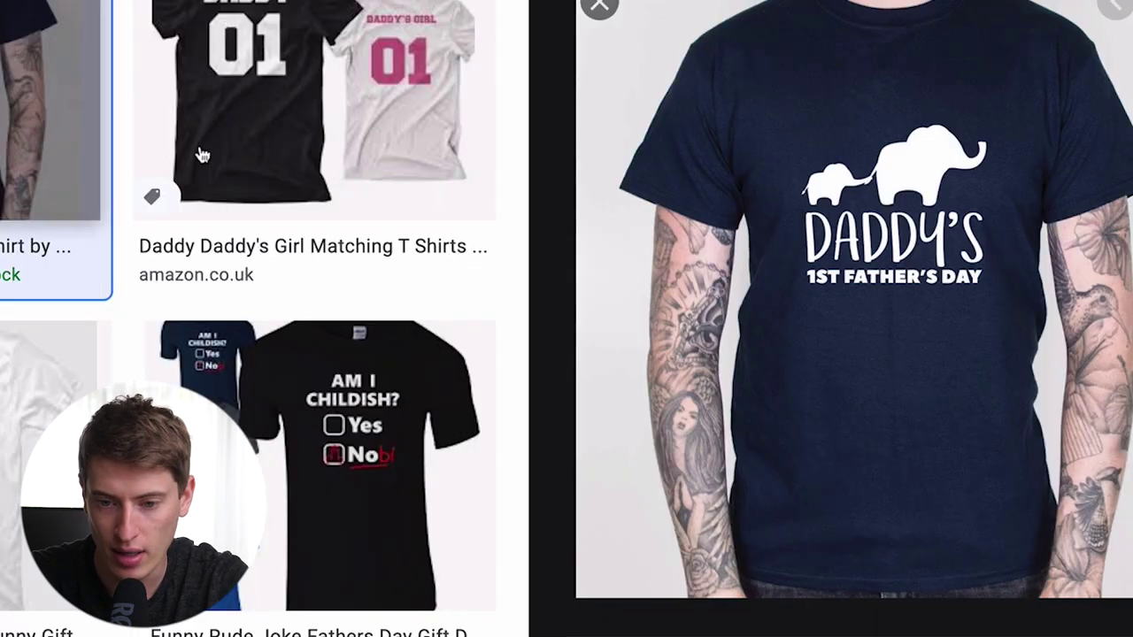
- Look through the Father's Day T-shirt image results for design themes that suggest audience interests
{"action": "scroll", "coordinate": [202, 146], "scroll_direction": "down", "scroll_amount": 5}
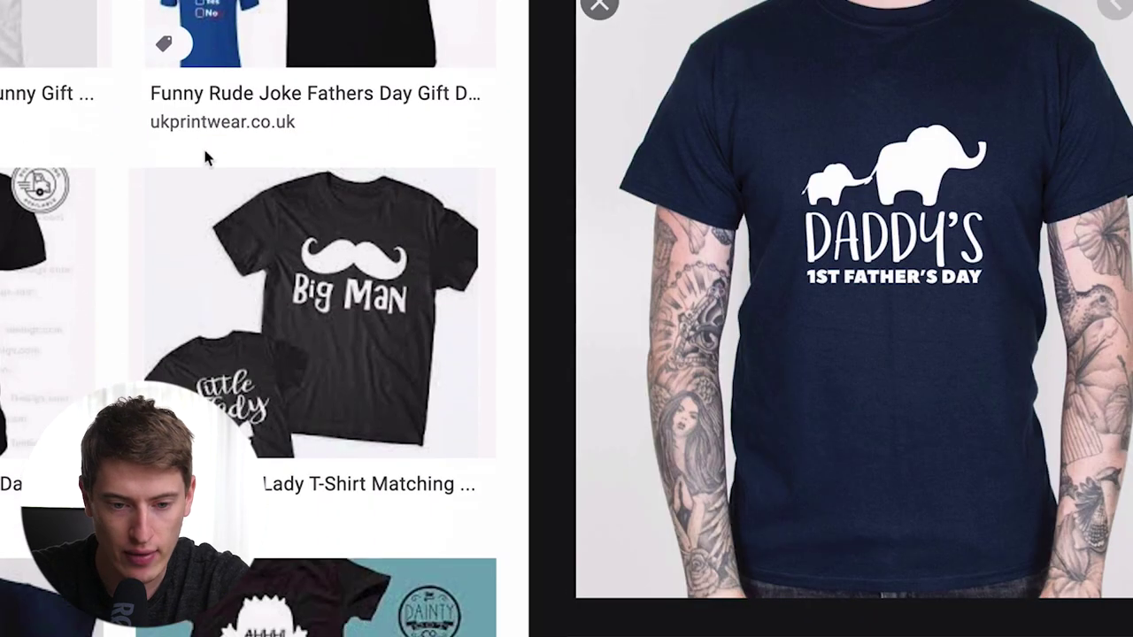
{"action": "scroll", "coordinate": [204, 150], "scroll_direction": "down", "scroll_amount": 7}
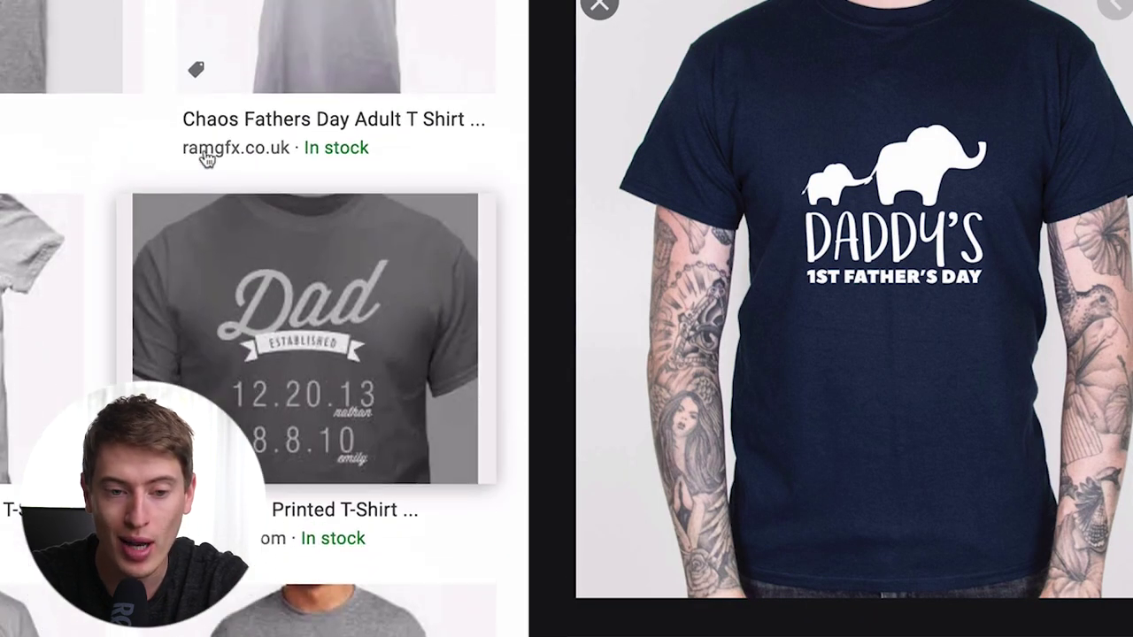
{"action": "scroll", "coordinate": [207, 157], "scroll_direction": "up", "scroll_amount": 5}
{"action": "left_click", "coordinate": [53, 615]}
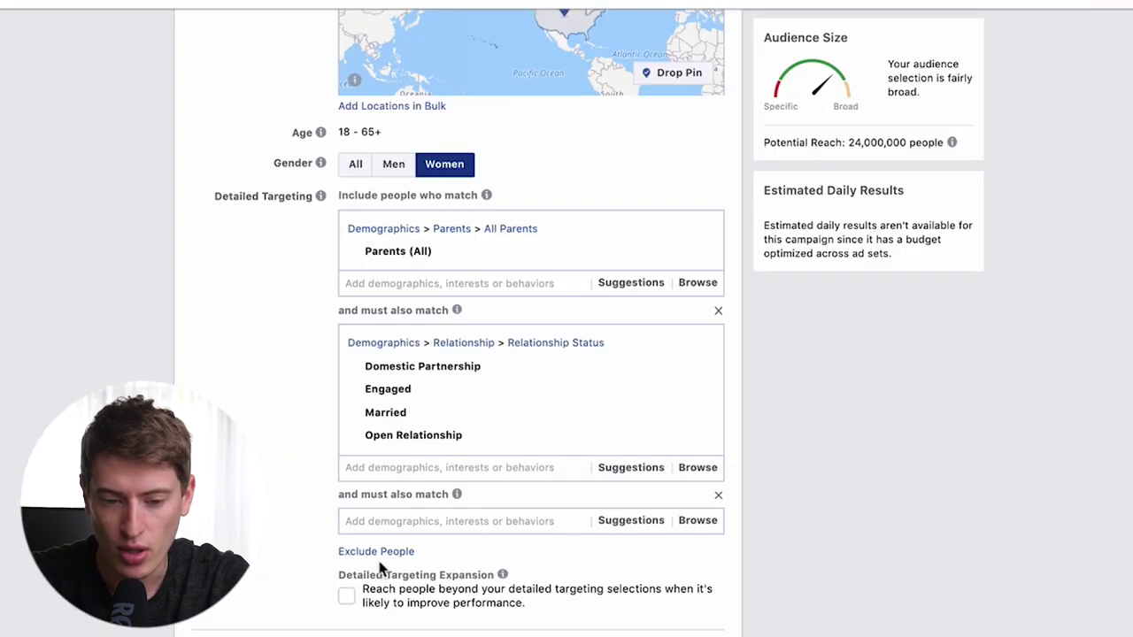
- Add the 2nd Amendment interest to the empty must-also-match condition
{"action": "left_click", "coordinate": [394, 522]}
{"action": "type", "text": "2nd a"}
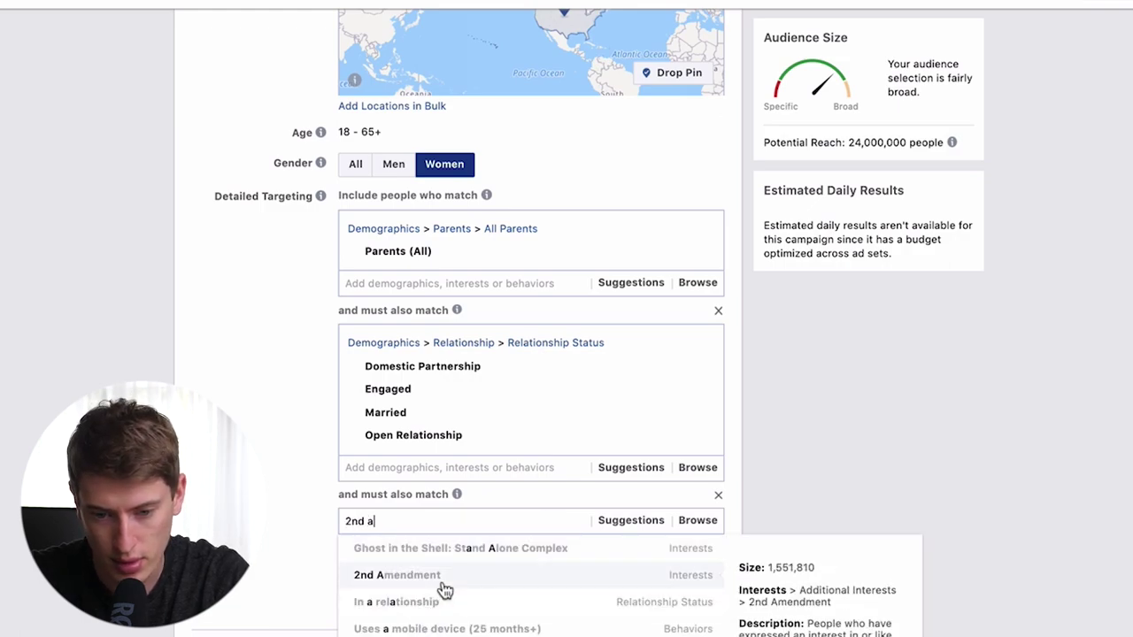
{"action": "left_click", "coordinate": [442, 577]}
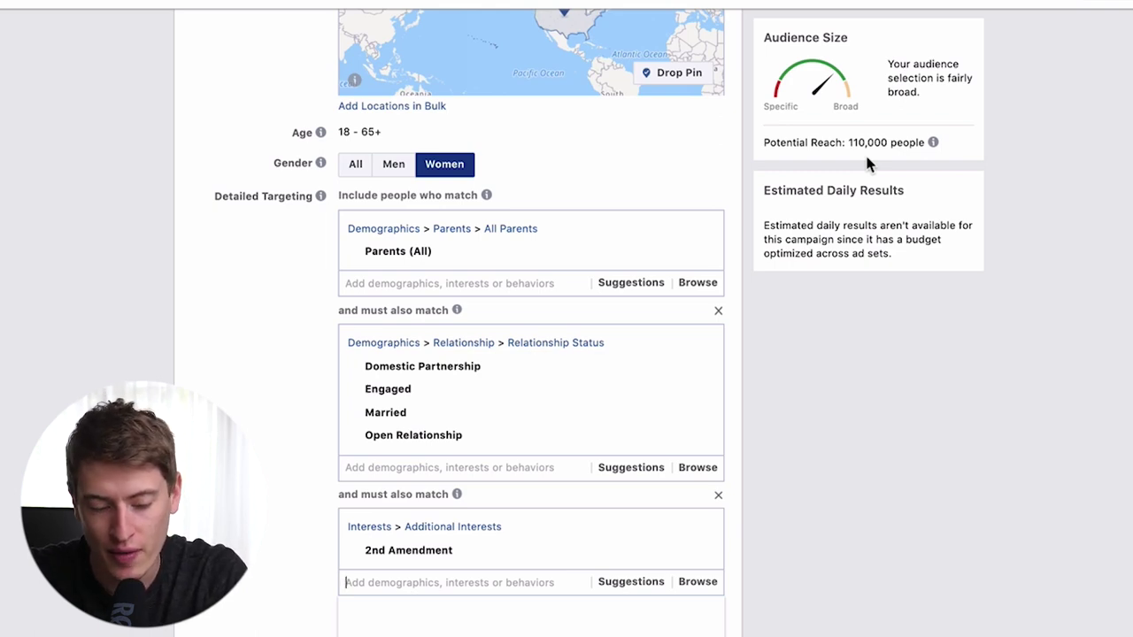
{"action": "type", "text": "guns"}
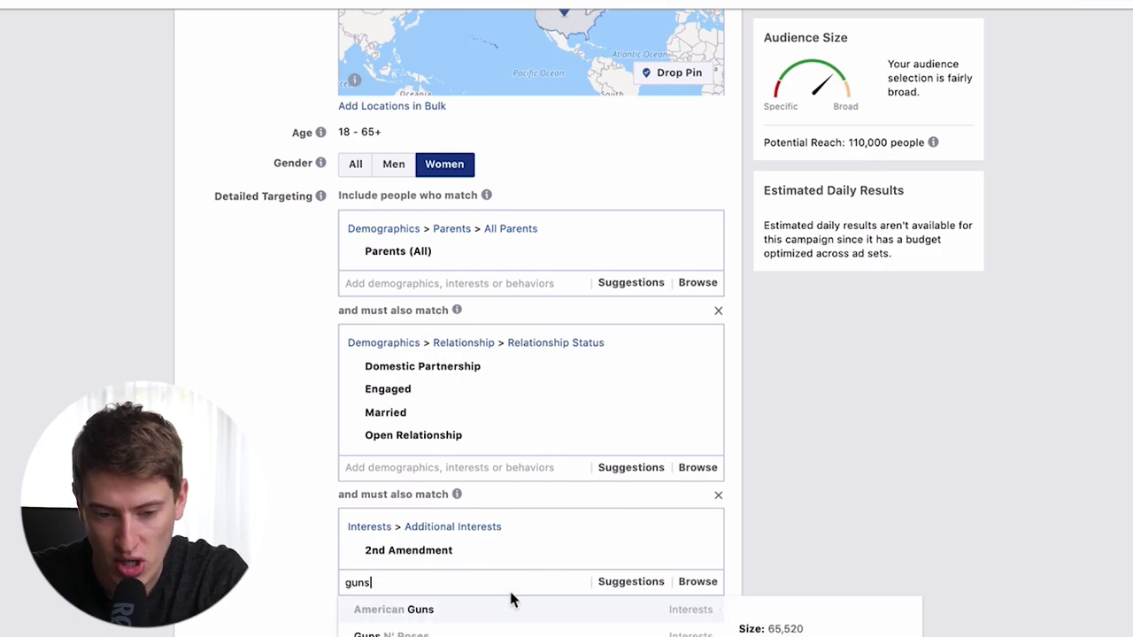
{"action": "left_click", "coordinate": [493, 620]}
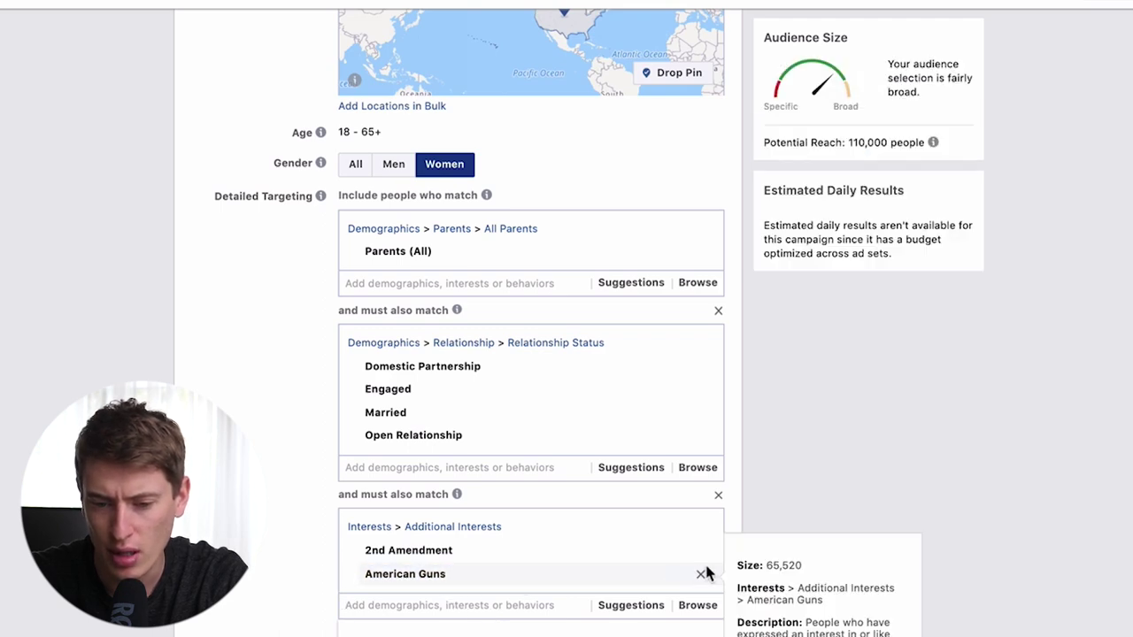
{"action": "left_click", "coordinate": [700, 576]}
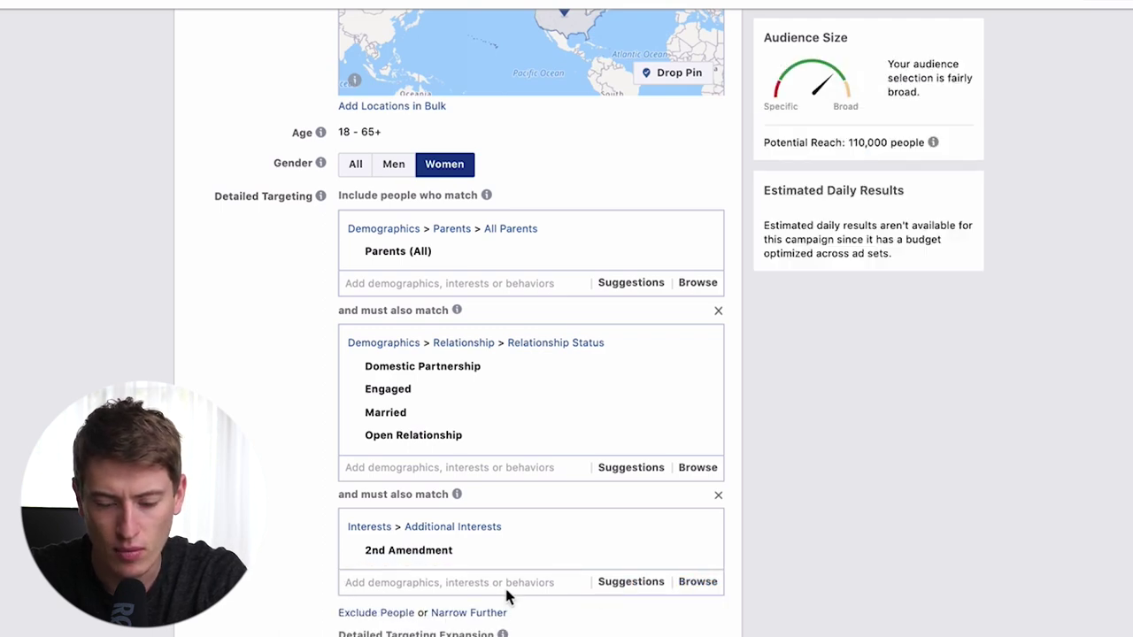
{"action": "type", "text": "shotgun"}
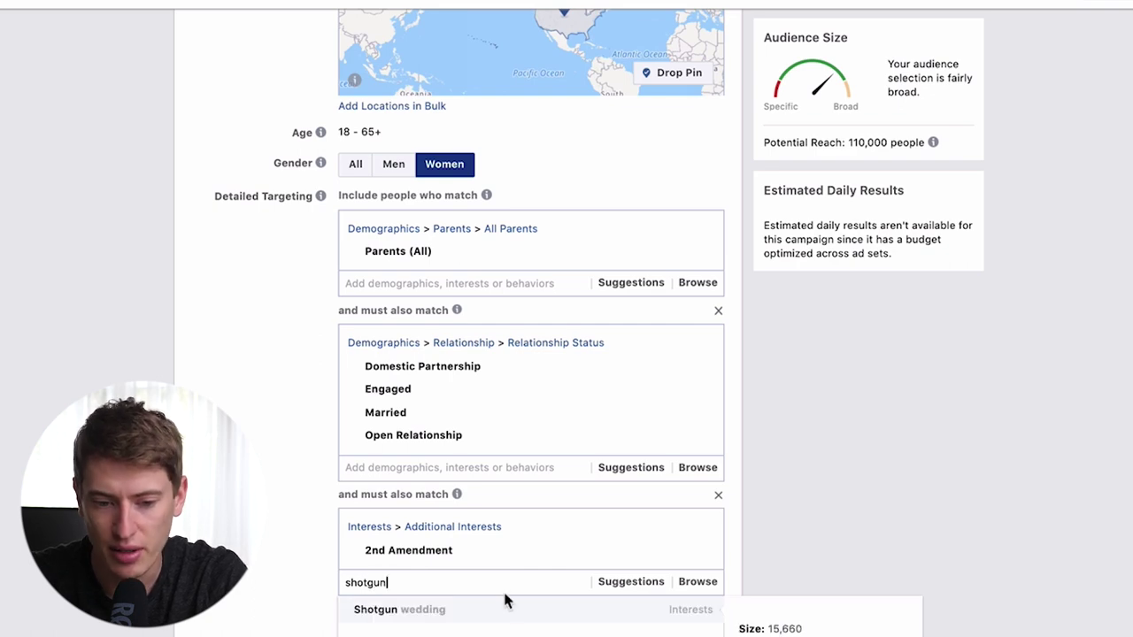
{"action": "double_click", "coordinate": [454, 582]}
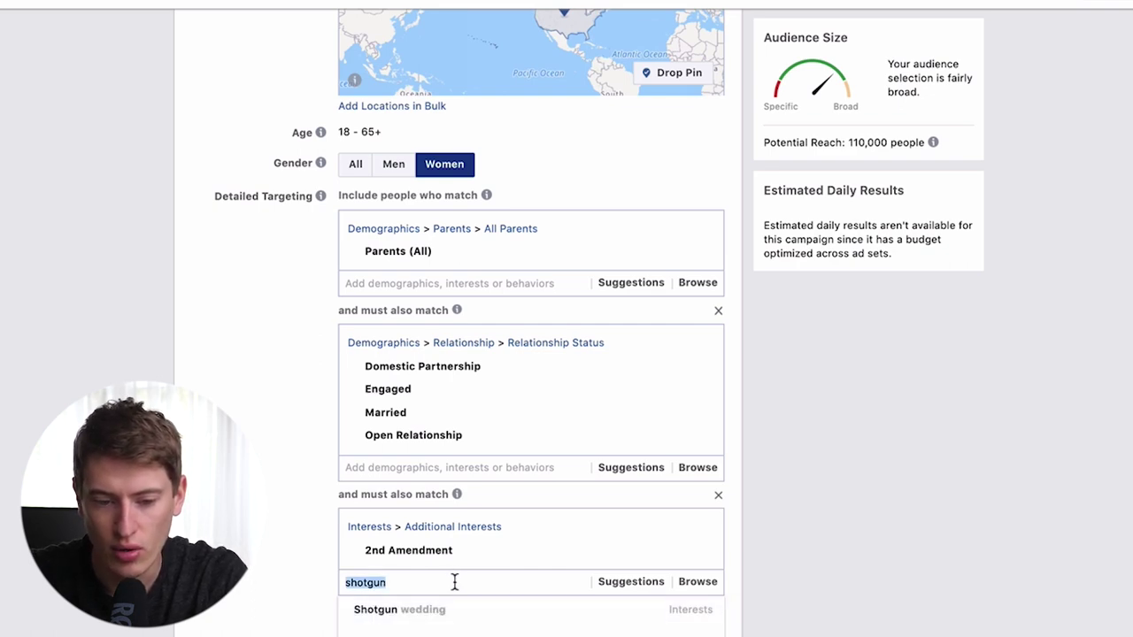
- Add the National Rifle Association interest alongside 2nd Amendment and narrow the audience with another empty must-also-match condition
{"action": "type", "text": "rifle"}
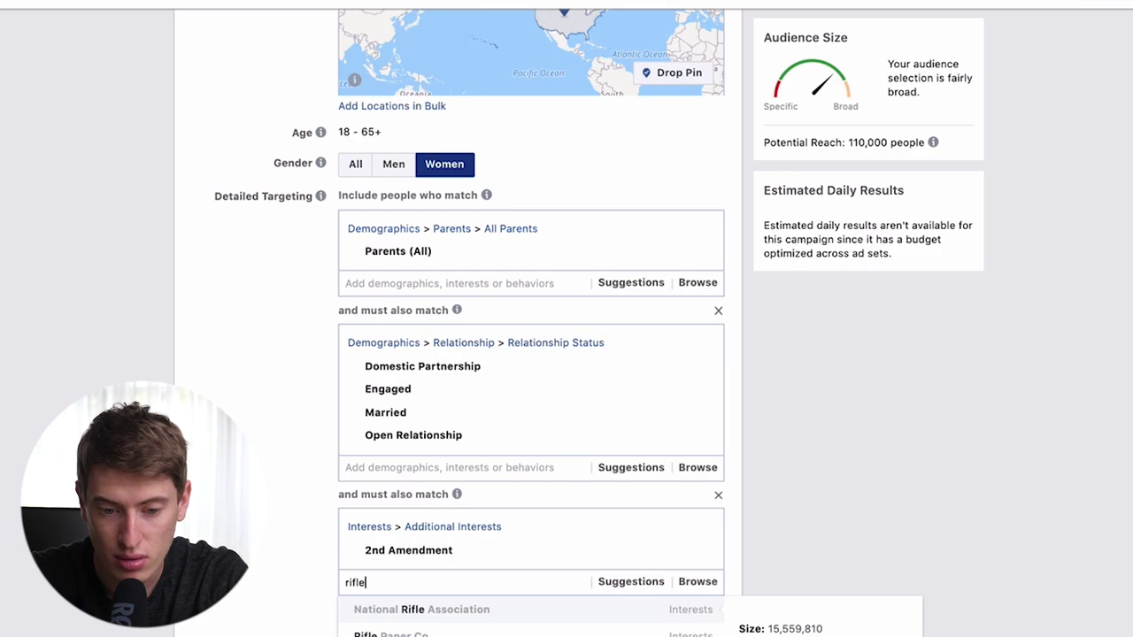
{"action": "left_click", "coordinate": [422, 620]}
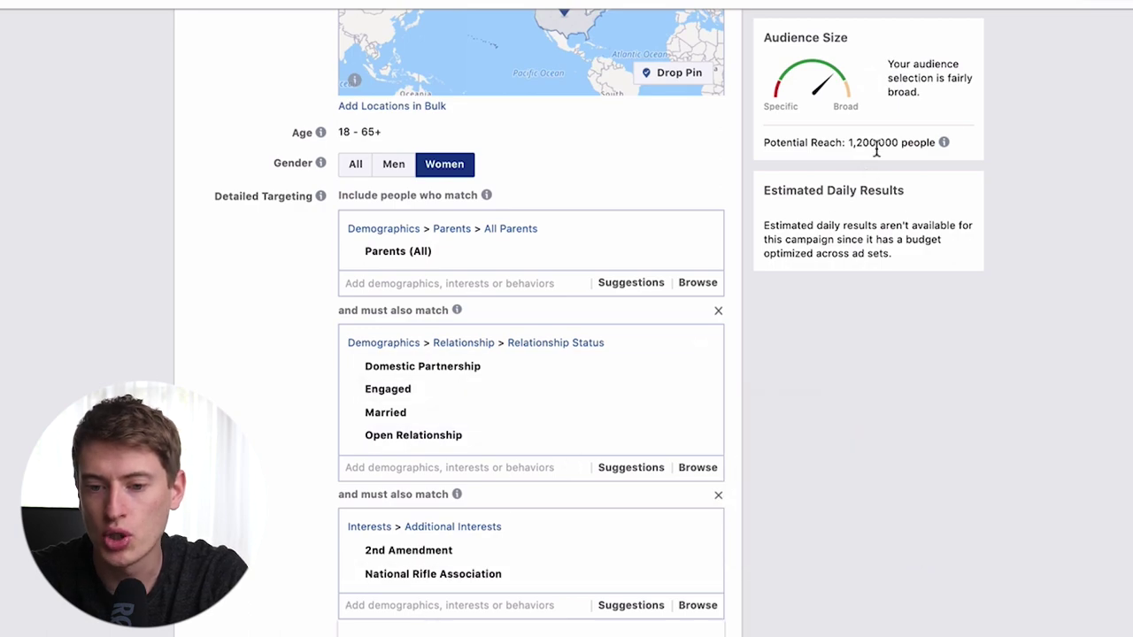
{"action": "mouse_move", "coordinate": [591, 588]}
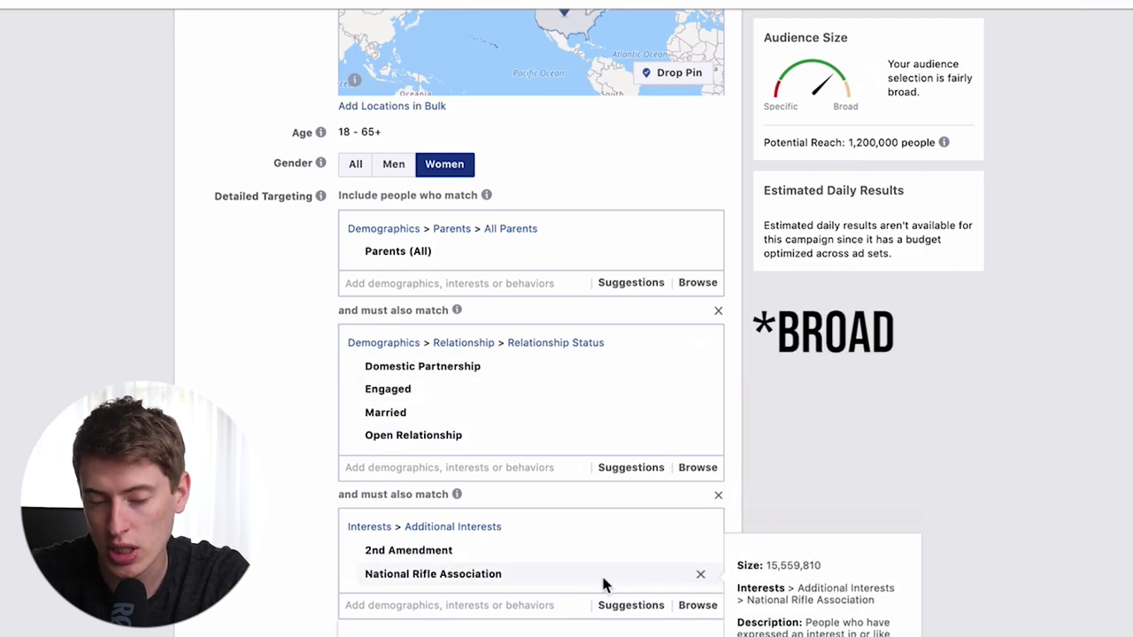
{"action": "scroll", "coordinate": [601, 584], "scroll_direction": "down", "scroll_amount": 3}
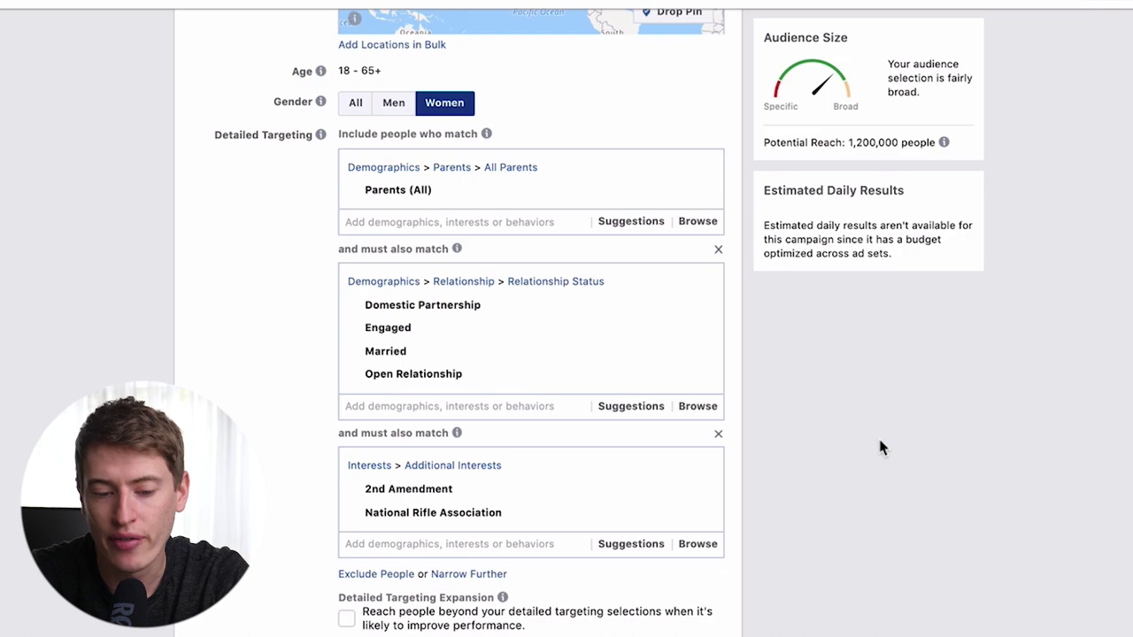
{"action": "left_click", "coordinate": [479, 514]}
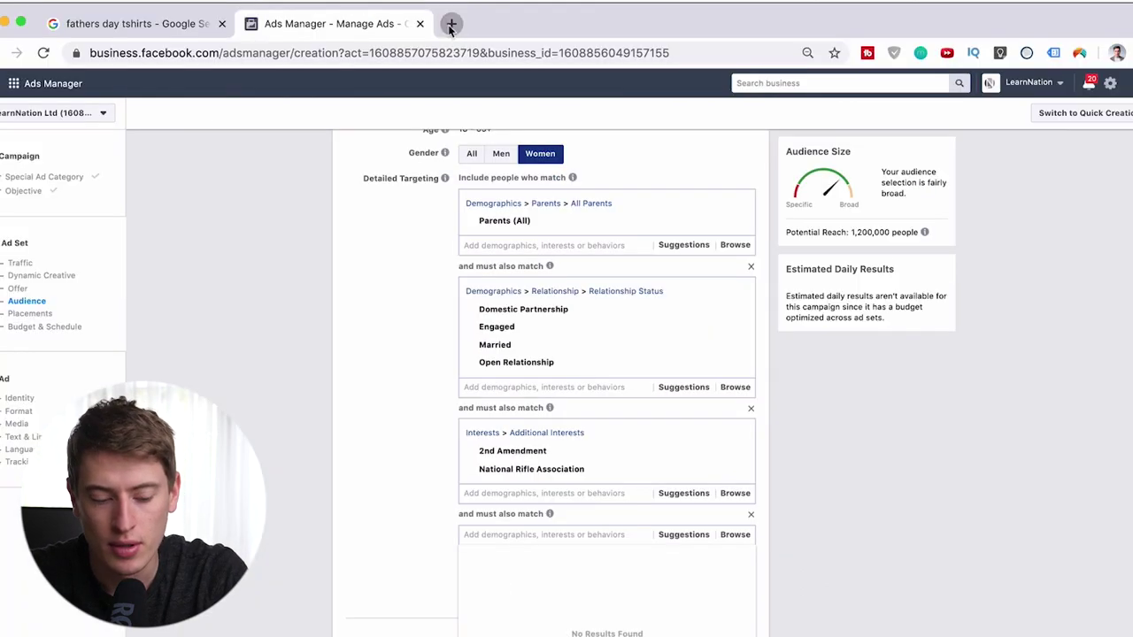
- Search Google for "nra magazine" in a new browser tab and look through the results for related publications
{"action": "left_click", "coordinate": [449, 25]}
{"action": "type", "text": "2nd ammendme"}
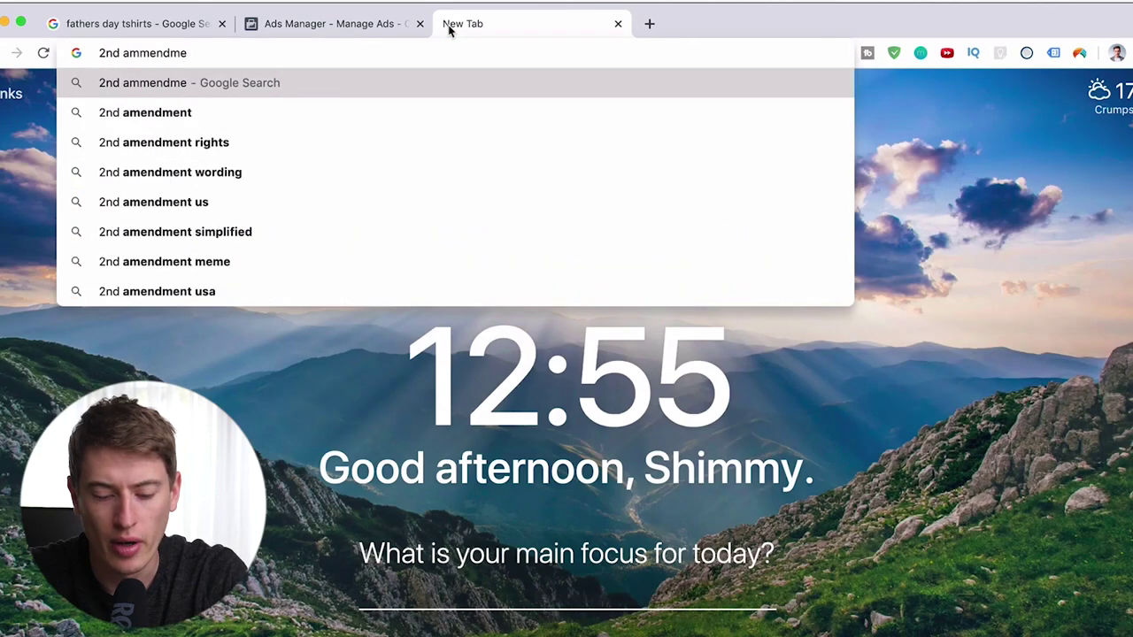
{"action": "key", "text": "super+a"}
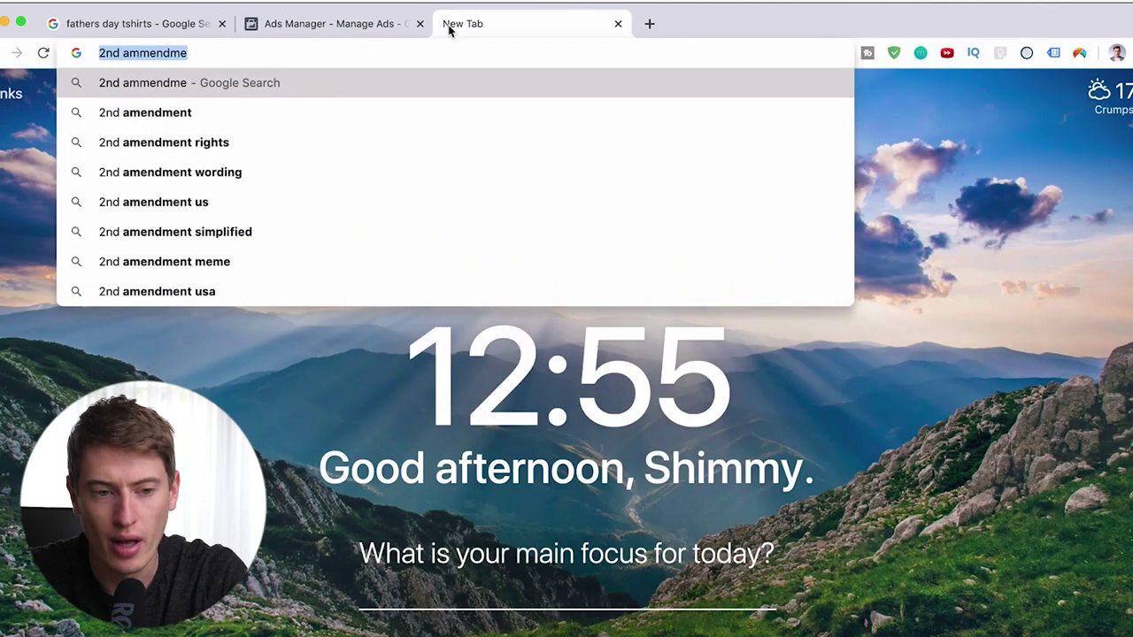
{"action": "type", "text": "nra magazine"}
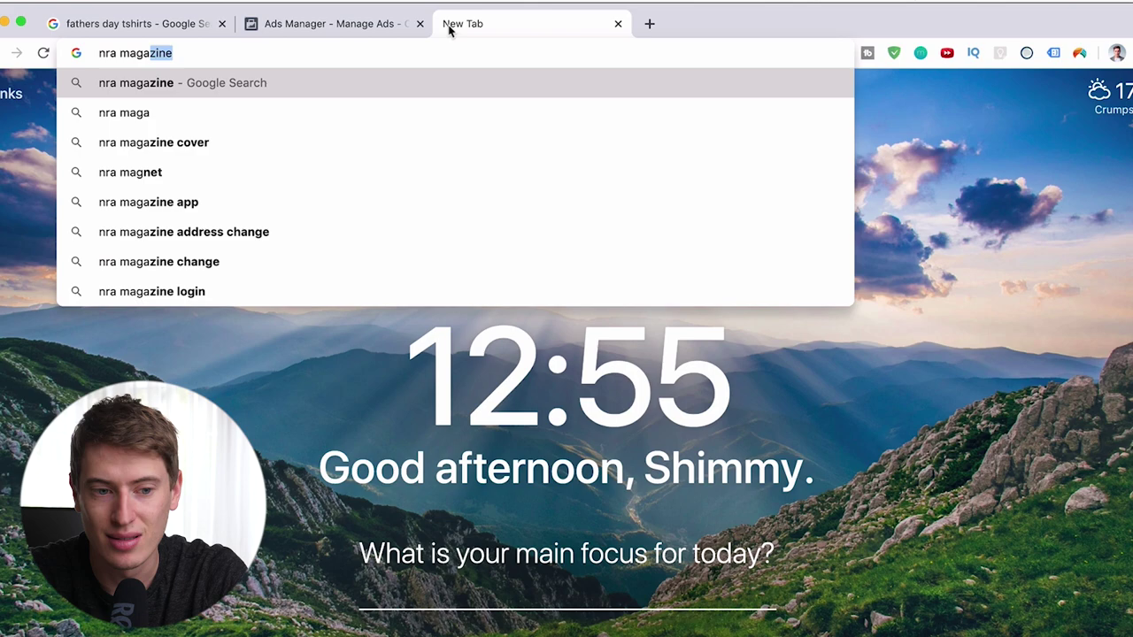
{"action": "key", "text": "Return"}
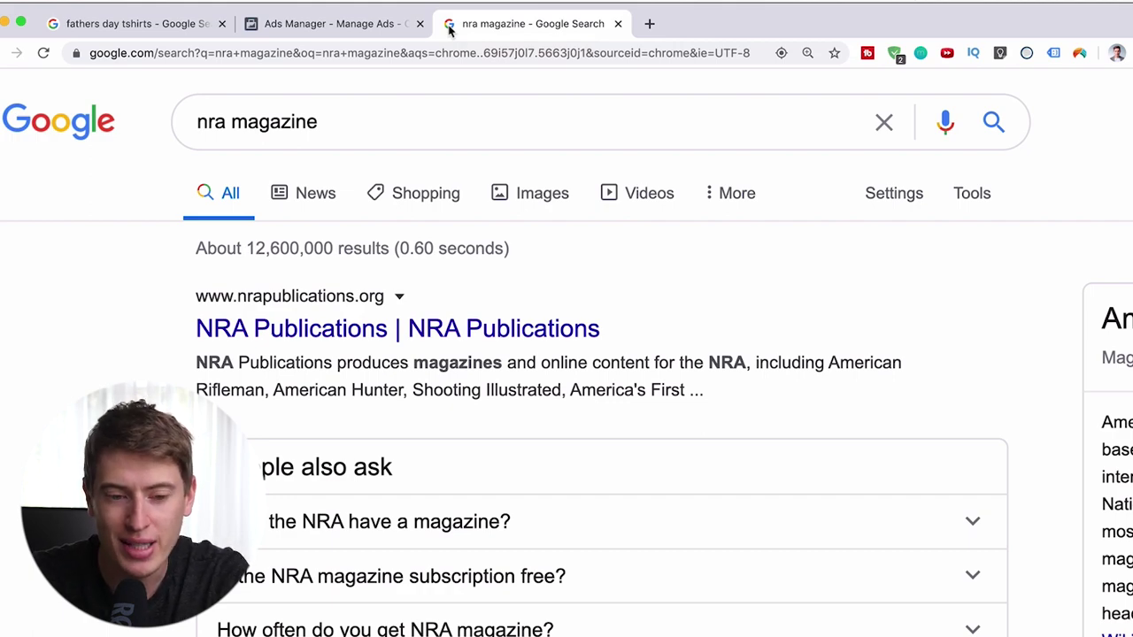
{"action": "scroll", "coordinate": [374, 207], "scroll_direction": "down", "scroll_amount": 7}
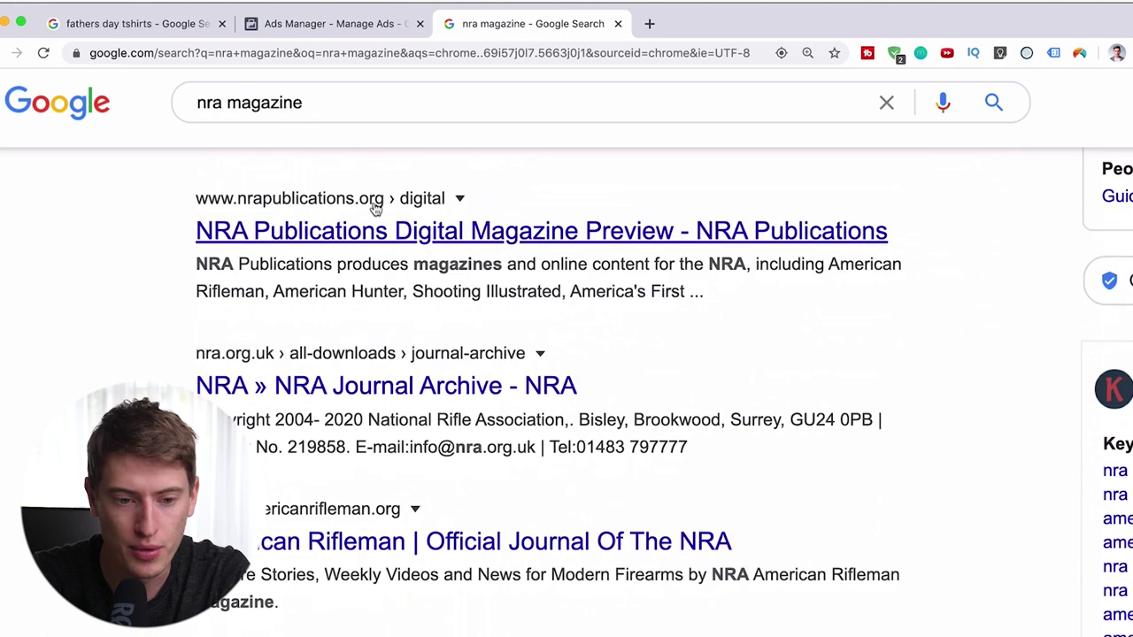
- Look through the remaining NRA magazine results, switch back to Ads Manager and add the Shooting Illustrated interest to the empty must-also-match condition
{"action": "scroll", "coordinate": [374, 207], "scroll_direction": "down", "scroll_amount": 3}
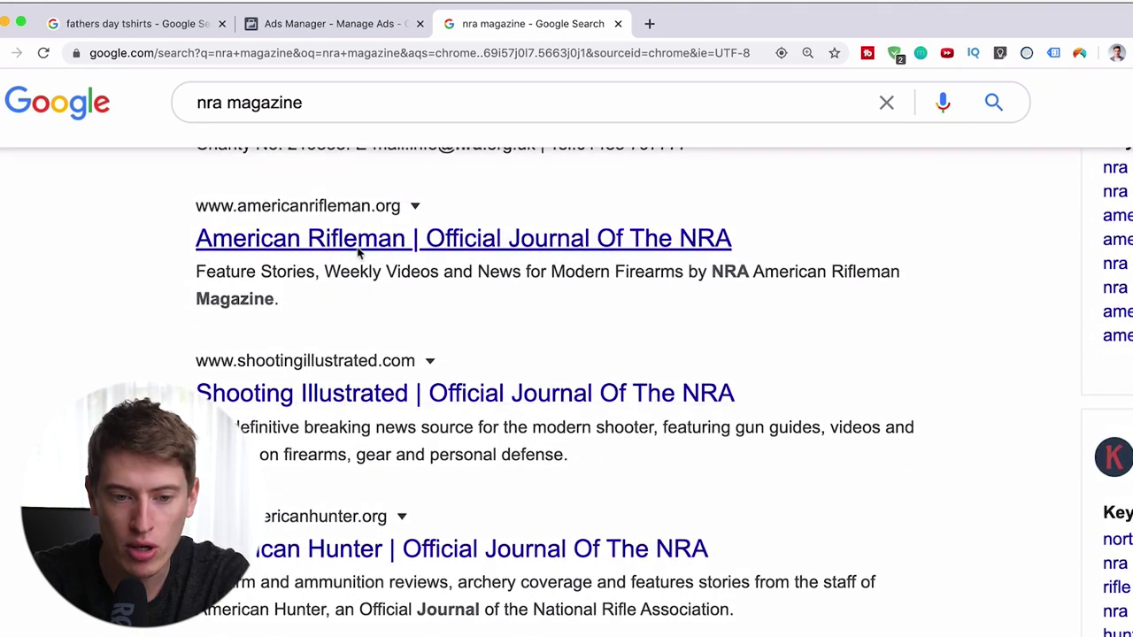
{"action": "scroll", "coordinate": [358, 253], "scroll_direction": "down", "scroll_amount": 1}
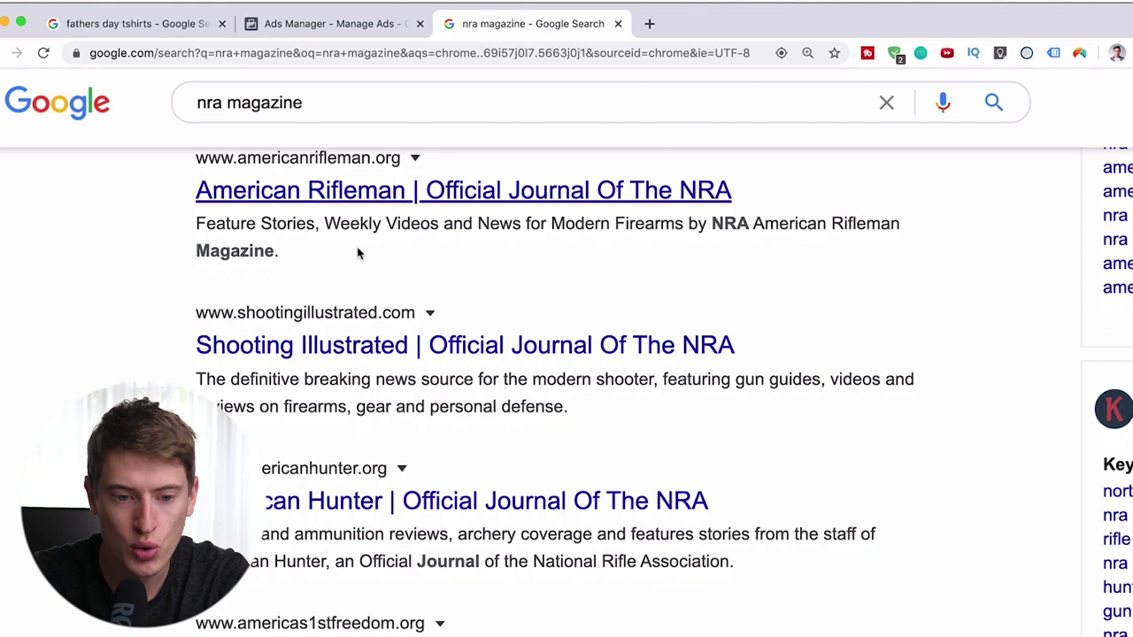
{"action": "left_click", "coordinate": [252, 34]}
{"action": "type", "text": "shoot"}
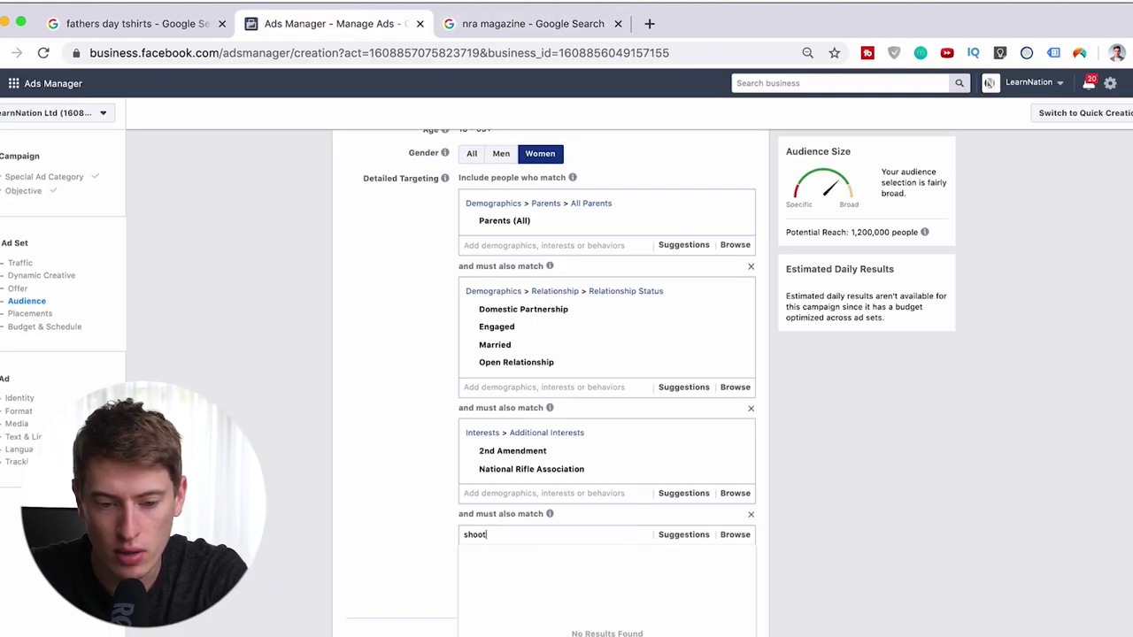
{"action": "type", "text": "ing illu"}
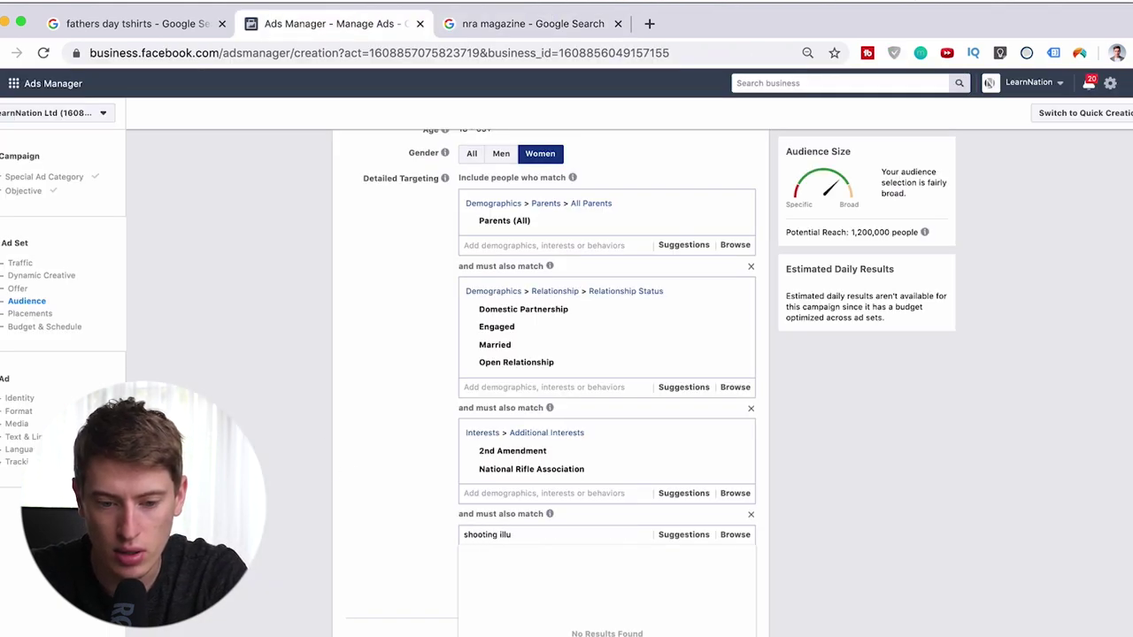
{"action": "left_click", "coordinate": [523, 554]}
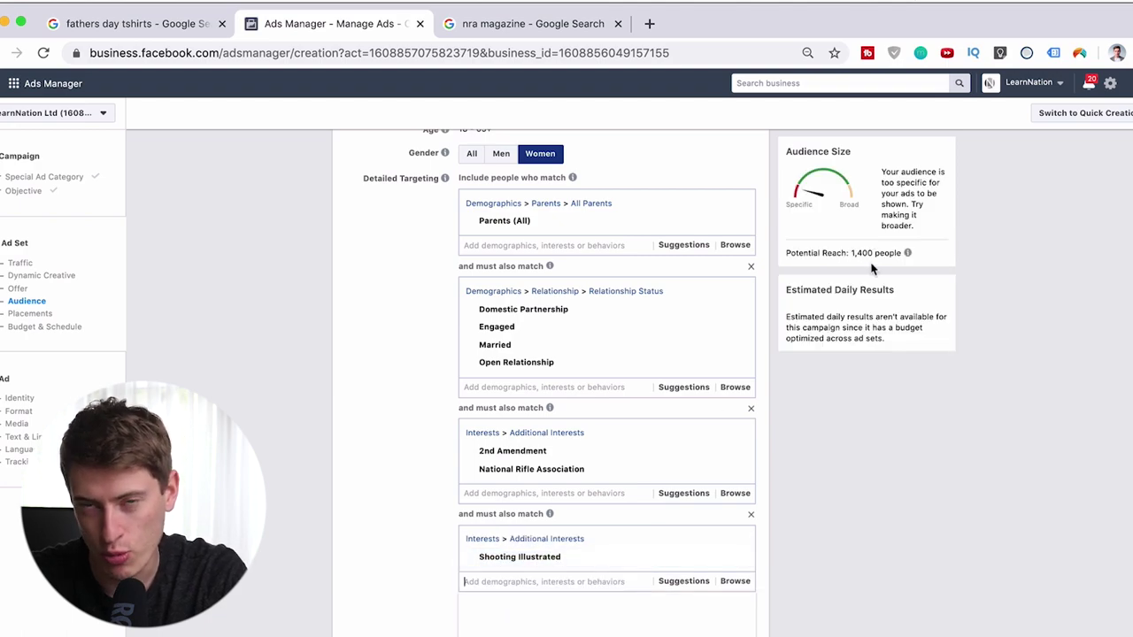
- Remove the Shooting Illustrated condition and clear the 2nd Amendment and National Rifle Association interests from the remaining interest condition
{"action": "left_click", "coordinate": [750, 515]}
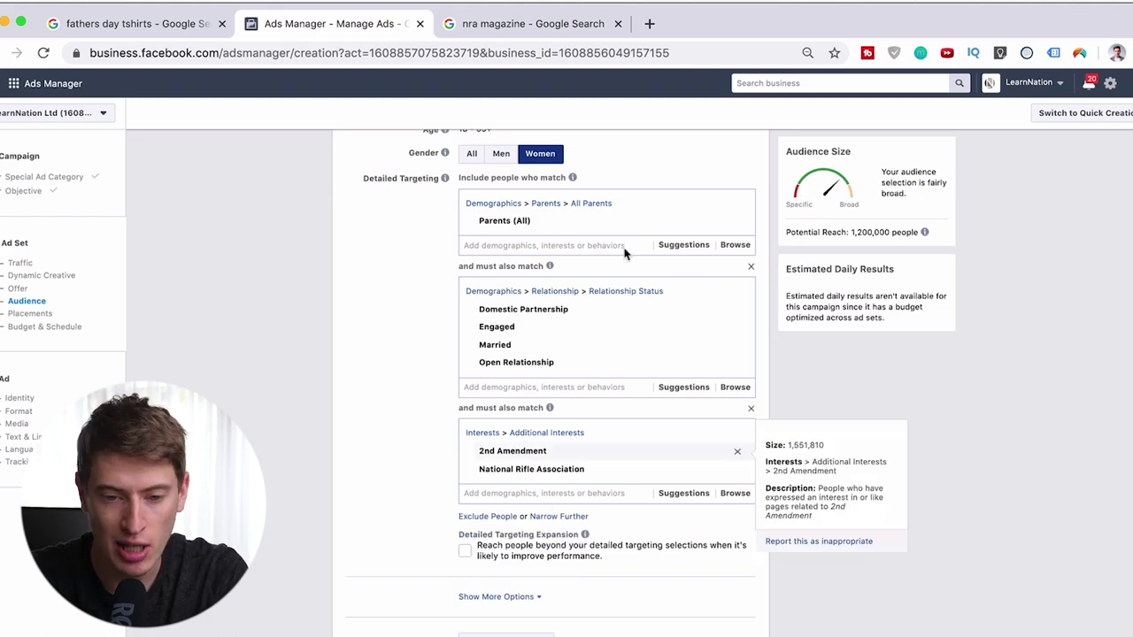
{"action": "left_click_drag", "start_coordinate": [396, 193], "coordinate": [637, 374]}
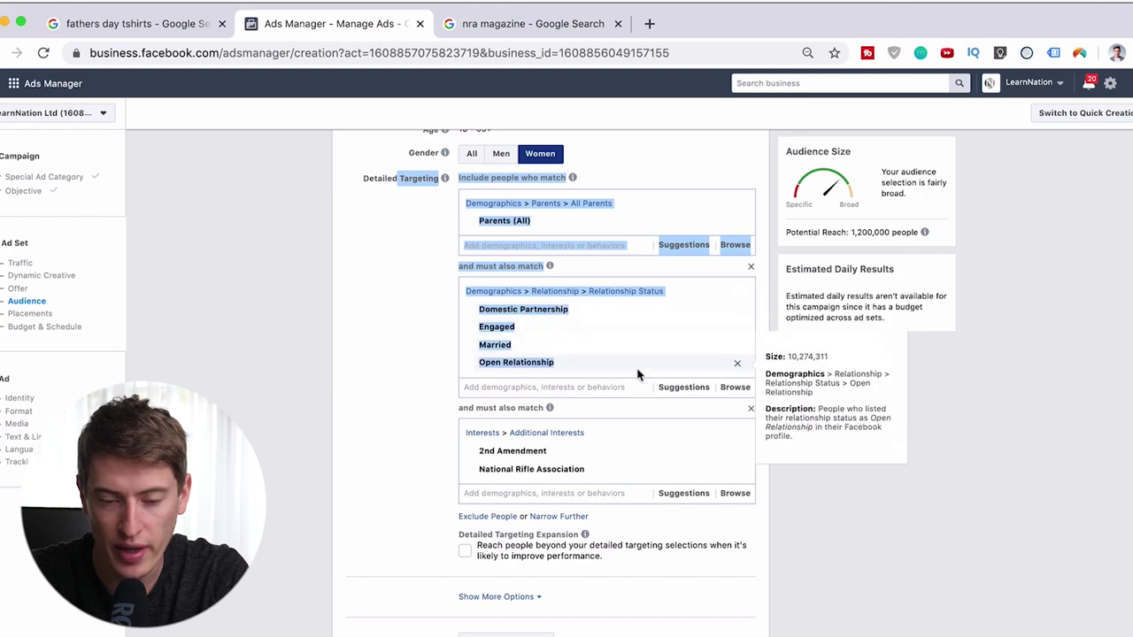
{"action": "left_click", "coordinate": [799, 506]}
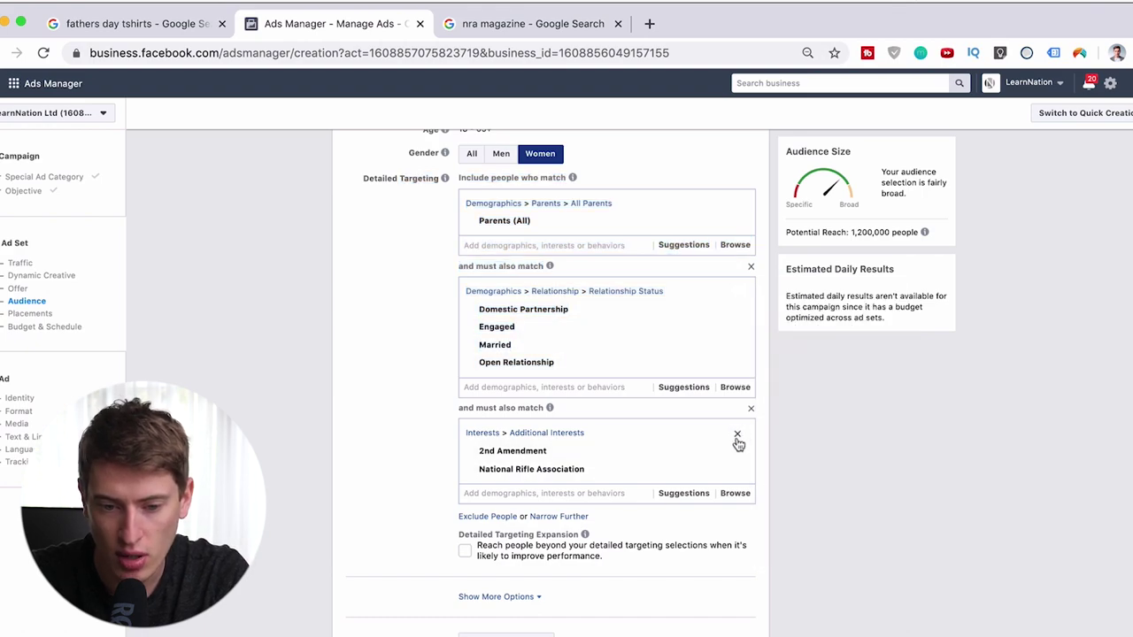
{"action": "left_click", "coordinate": [739, 433]}
- Add the Dachshund interest to the emptied must-also-match condition in detailed targeting
{"action": "left_click", "coordinate": [615, 426]}
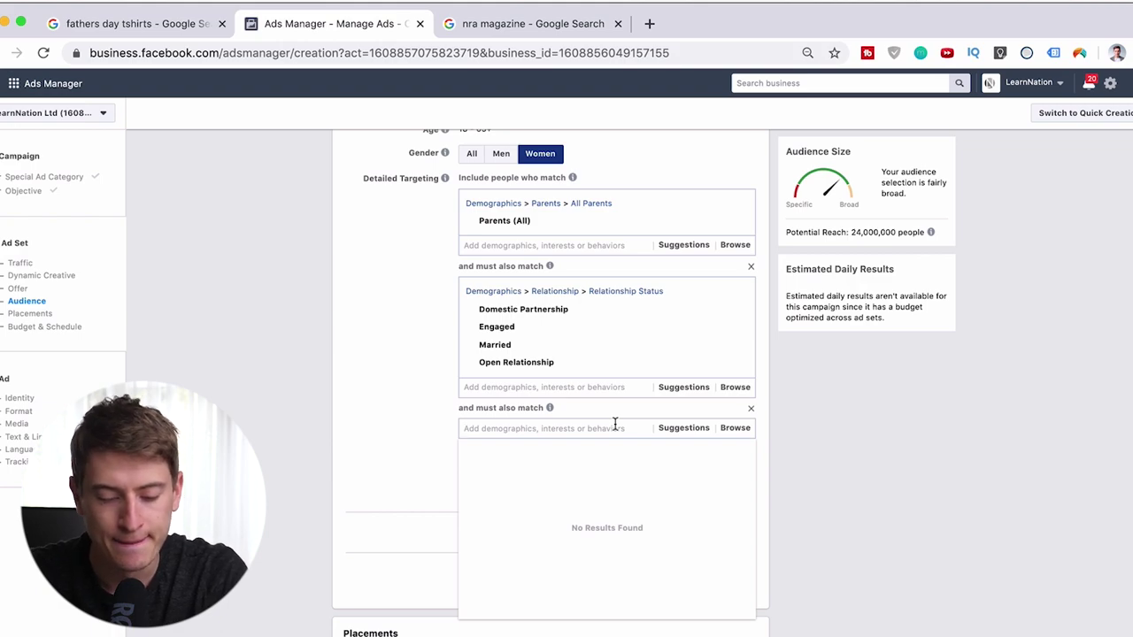
{"action": "type", "text": "dau"}
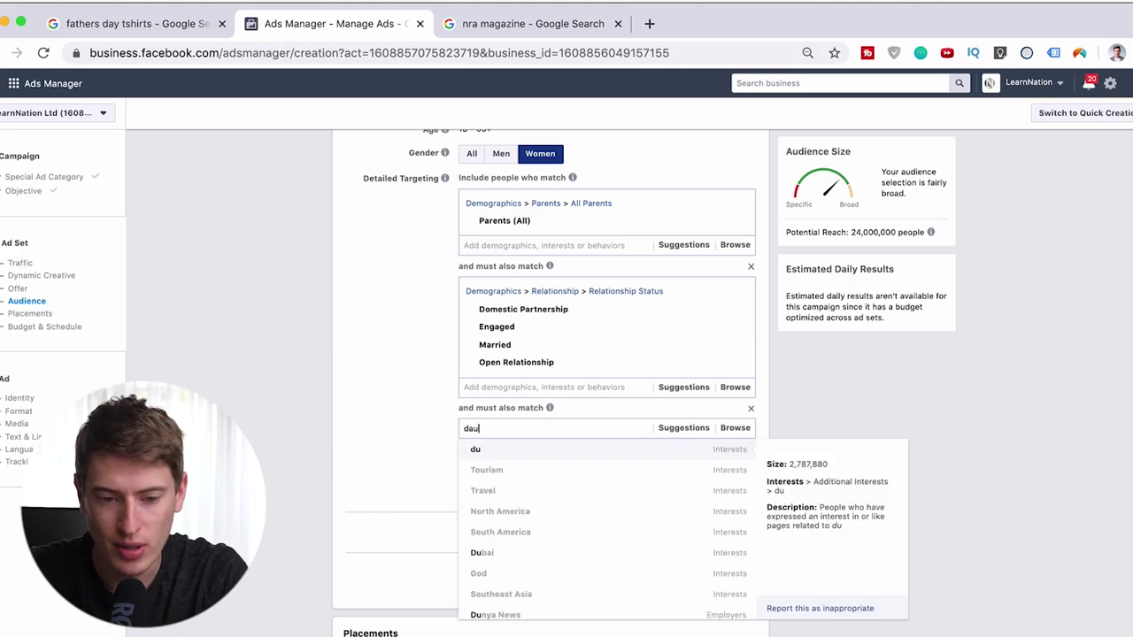
{"action": "type", "text": "ch"}
{"action": "key", "text": "BackSpace"}
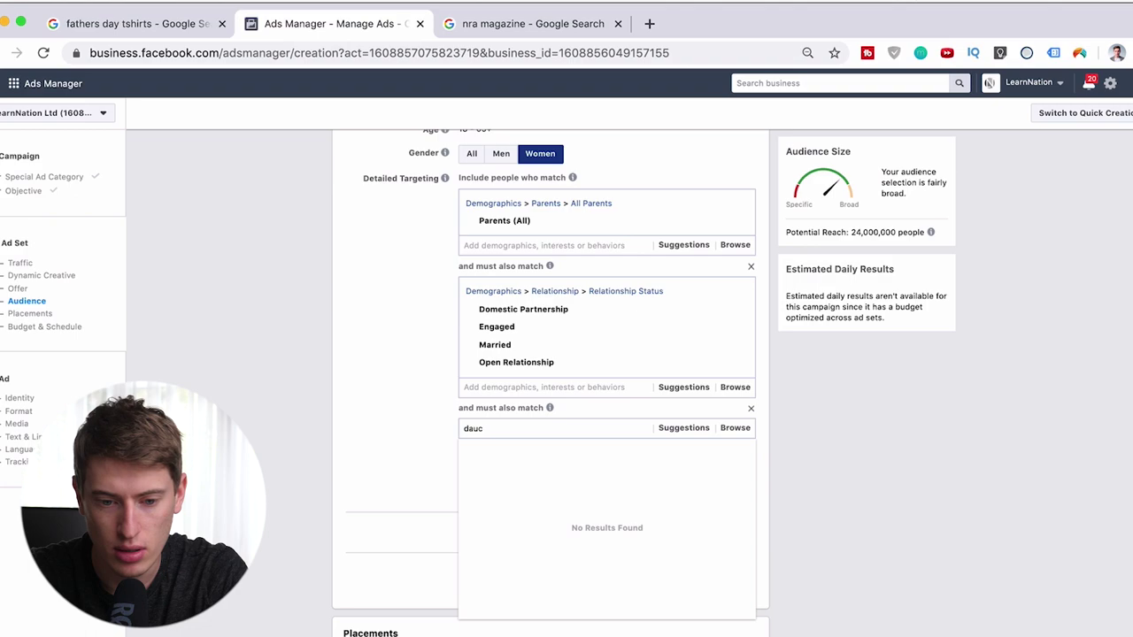
{"action": "type", "text": "s"}
{"action": "key", "text": "BackSpace"}
{"action": "key", "text": "BackSpace"}
{"action": "type", "text": "chs"}
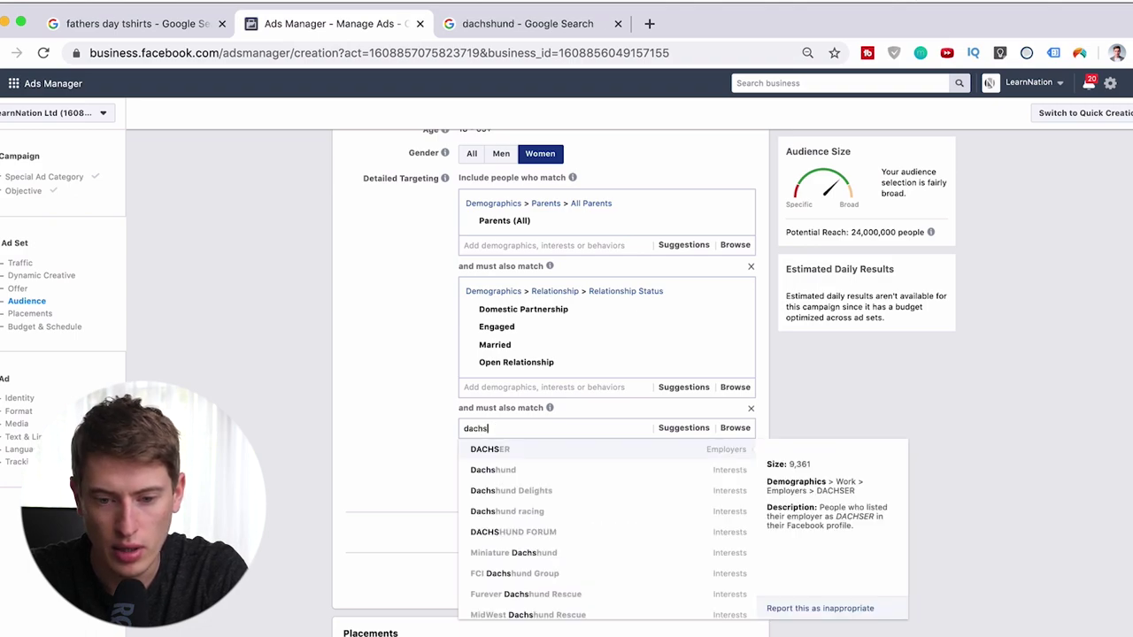
{"action": "left_click", "coordinate": [508, 471]}
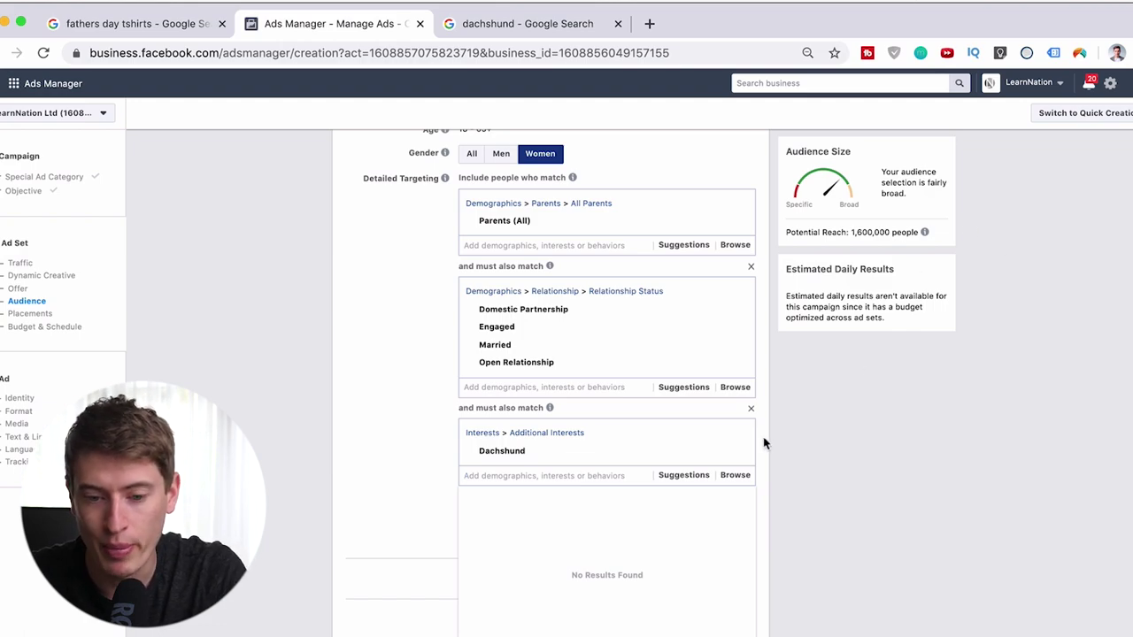
- Remove the Dachshund interest from the last must-also-match condition
{"action": "mouse_move", "coordinate": [649, 457]}
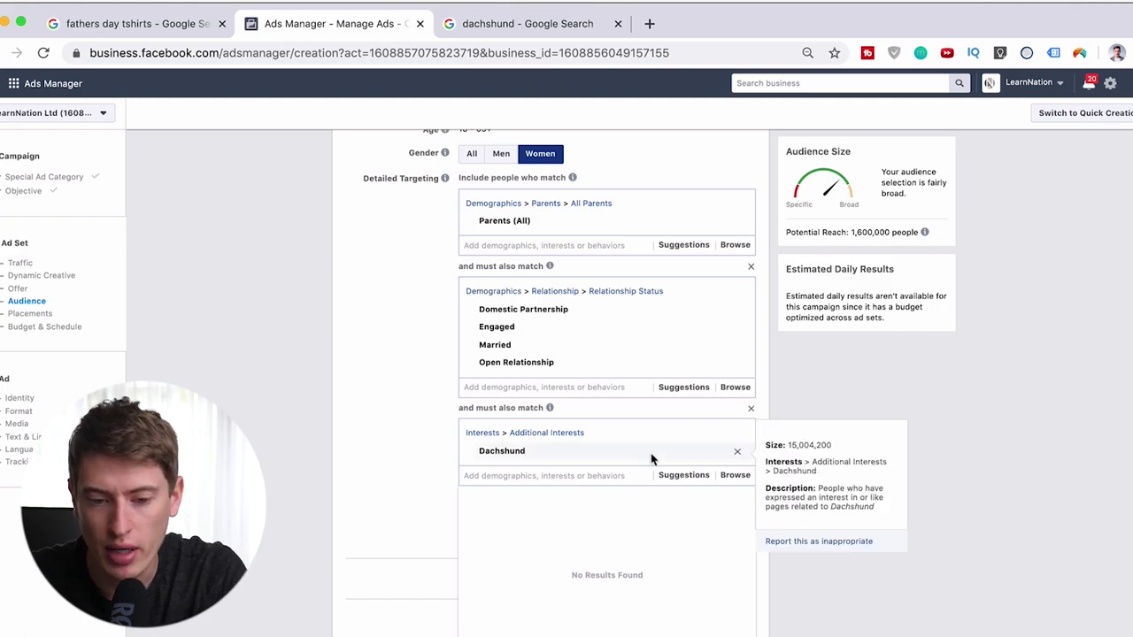
{"action": "left_click", "coordinate": [738, 452]}
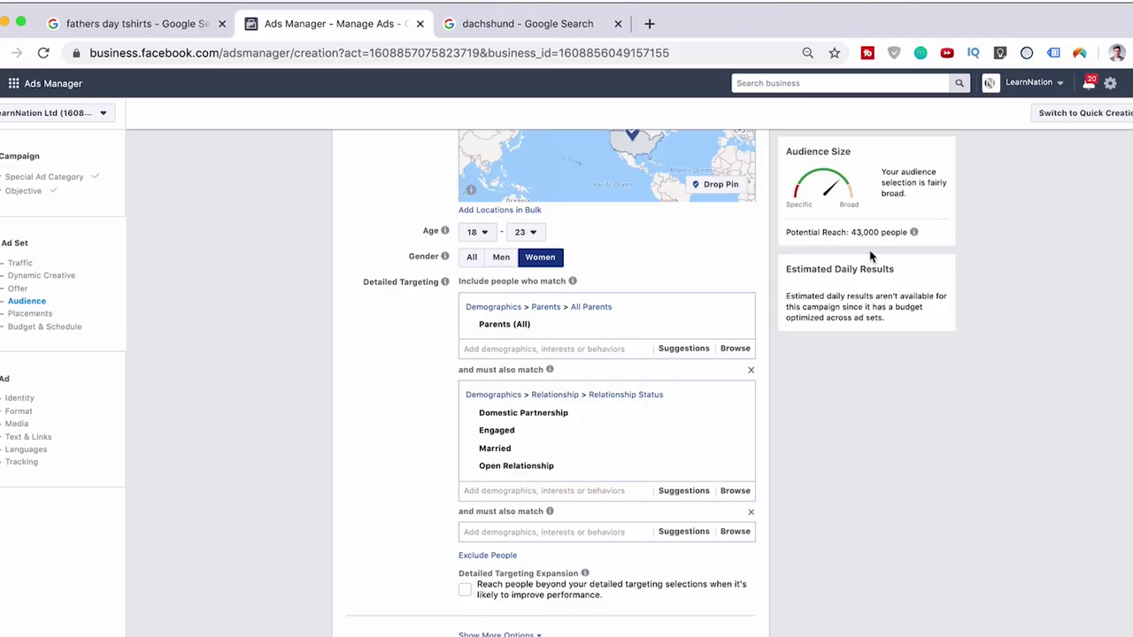
- Set the audience's maximum age to 28
{"action": "left_click", "coordinate": [534, 233]}
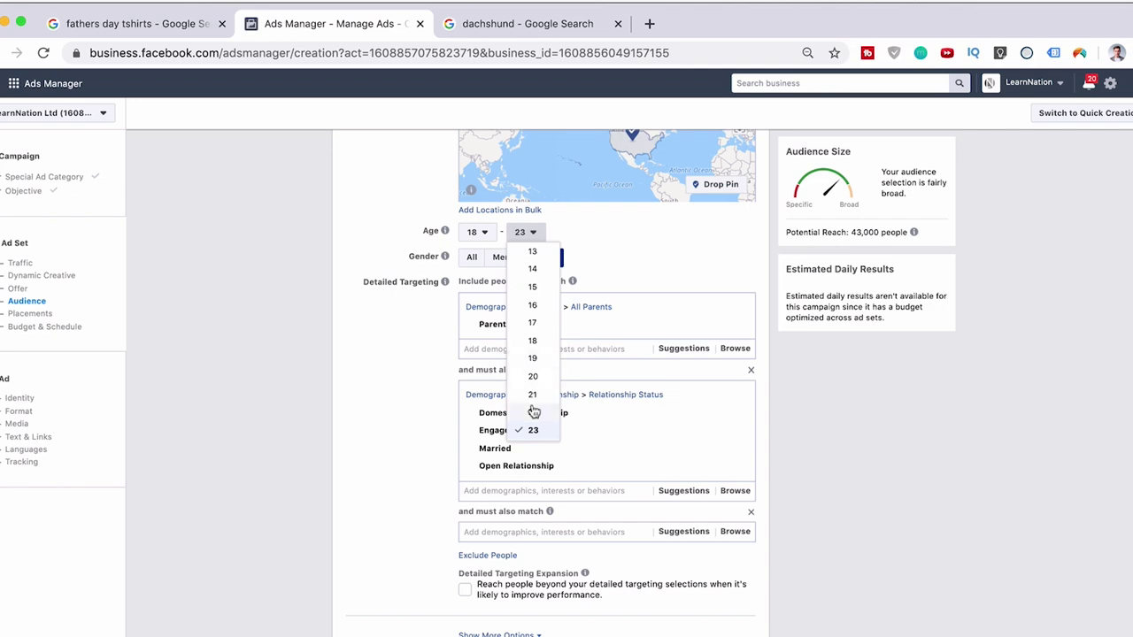
{"action": "scroll", "coordinate": [534, 410], "scroll_direction": "down", "scroll_amount": 3}
{"action": "left_click", "coordinate": [534, 311]}
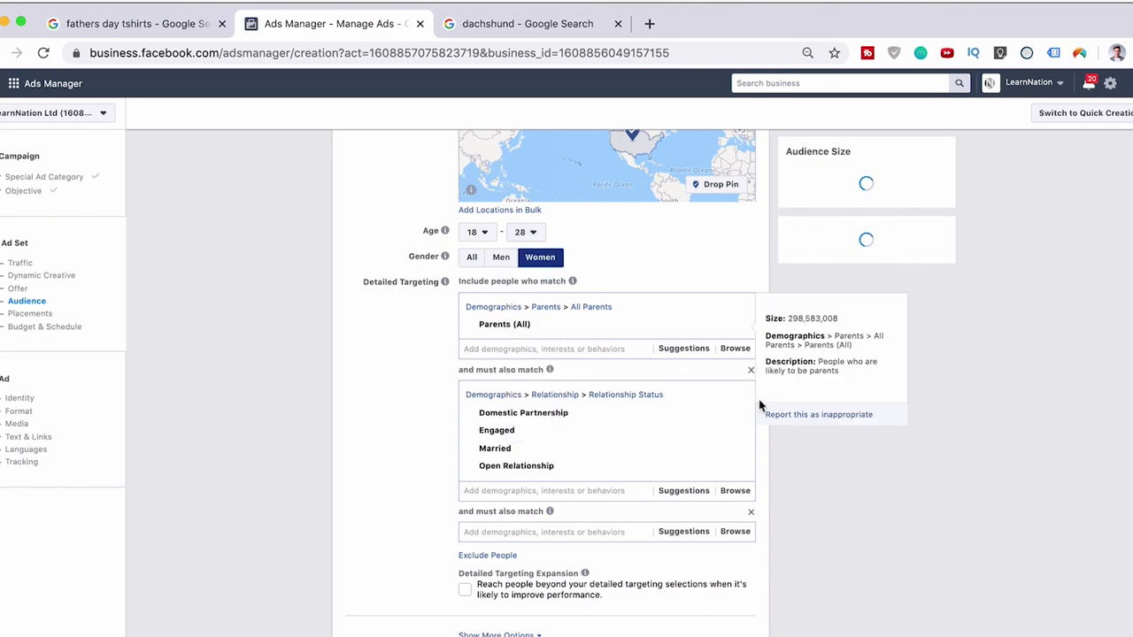